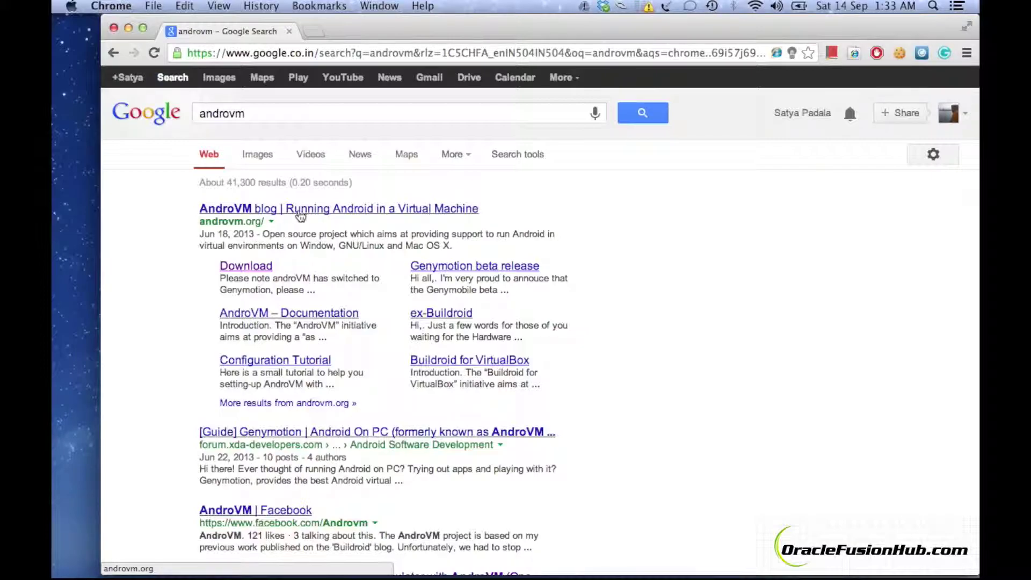
# Open the AndroVM blog from the search results and load the site again from androvm.org.
pyautogui.click(291, 210)
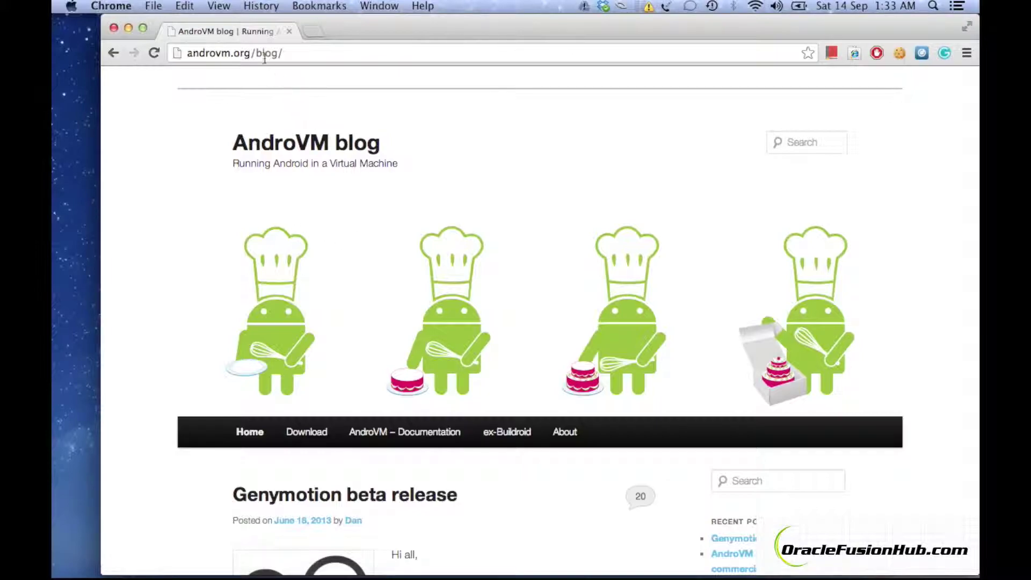
pyautogui.moveTo(254, 52); pyautogui.dragTo(359, 47)
pyautogui.press('BackSpace')
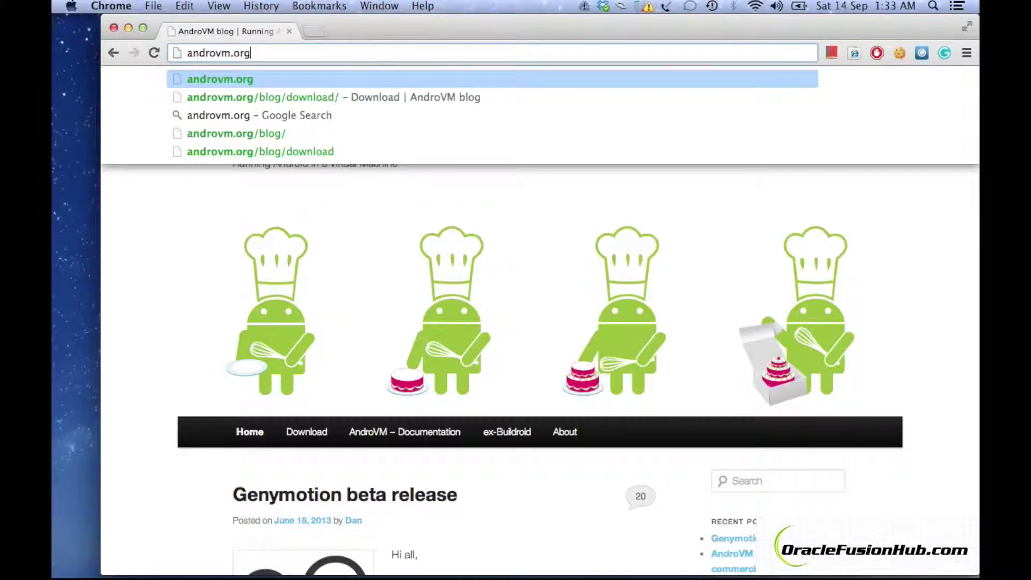
pyautogui.press('Return')
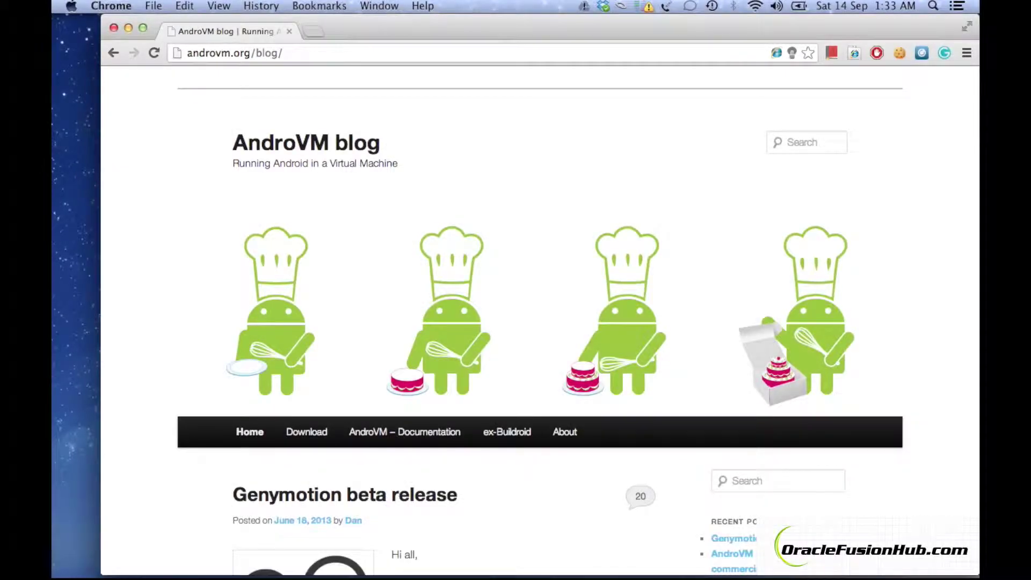
# Go to the AndroVM blog's Download page and bring up the list of OVA files for the current release.
pyautogui.scroll(-3, 402, 244)
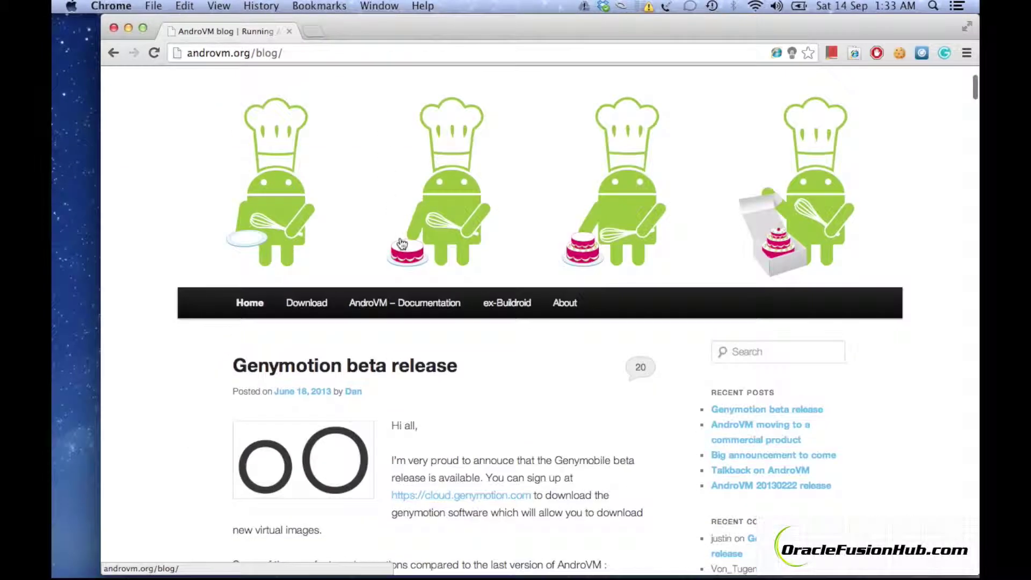
pyautogui.click(325, 304)
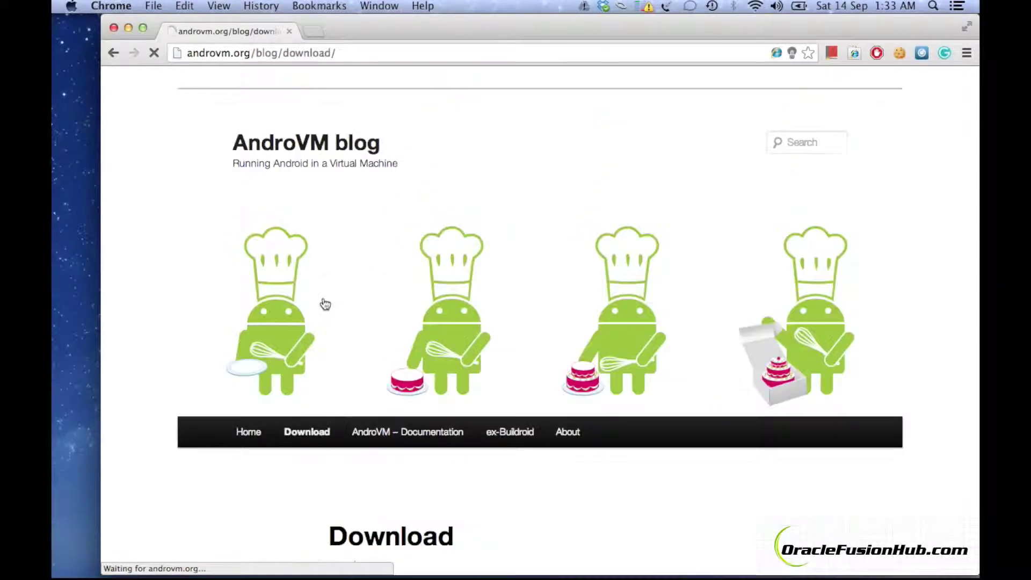
pyautogui.scroll(-10, 325, 303)
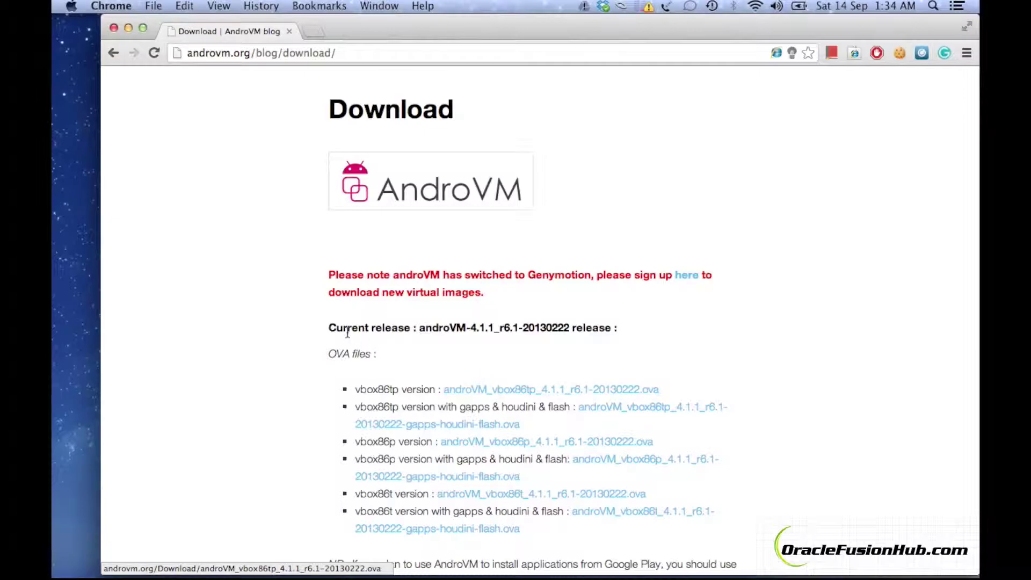
# In a new Finder window, locate and select the file androVM_vbox86tp_4.1.1_r6.1-20130222.ova in the Downloads folder.
pyautogui.click(95, 567)
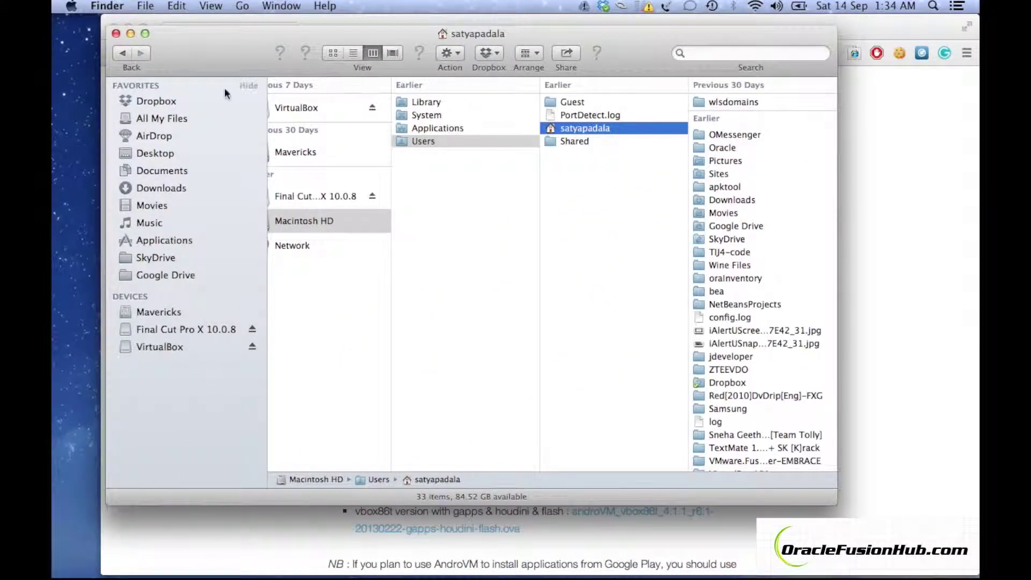
pyautogui.click(158, 4)
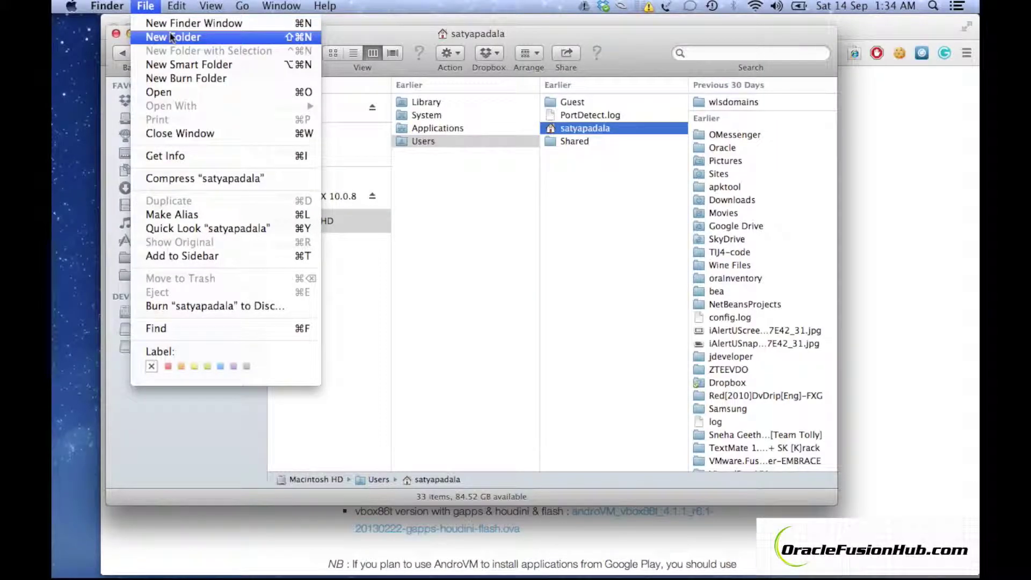
pyautogui.click(181, 25)
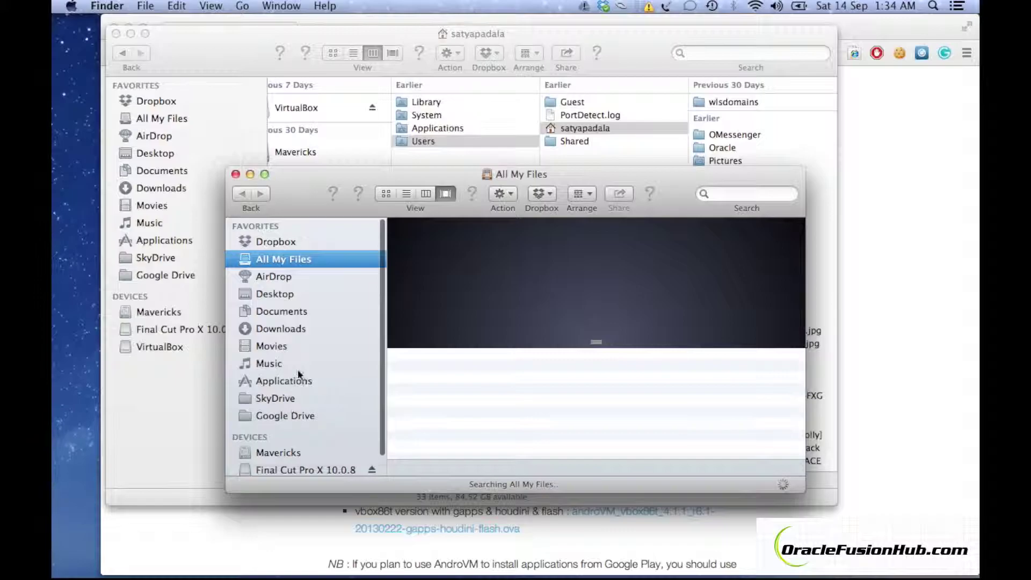
pyautogui.click(295, 329)
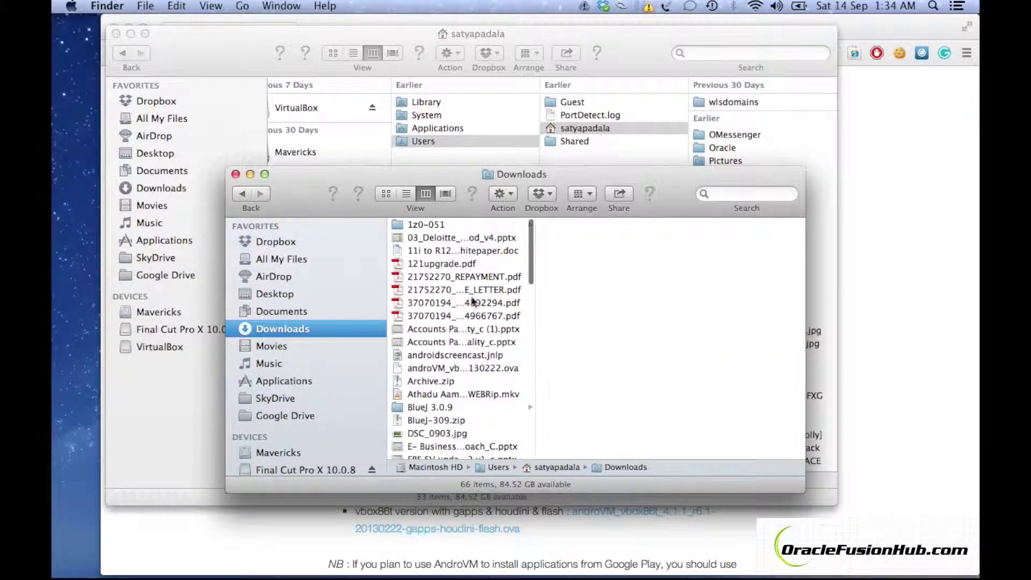
pyautogui.scroll(-15, 473, 265)
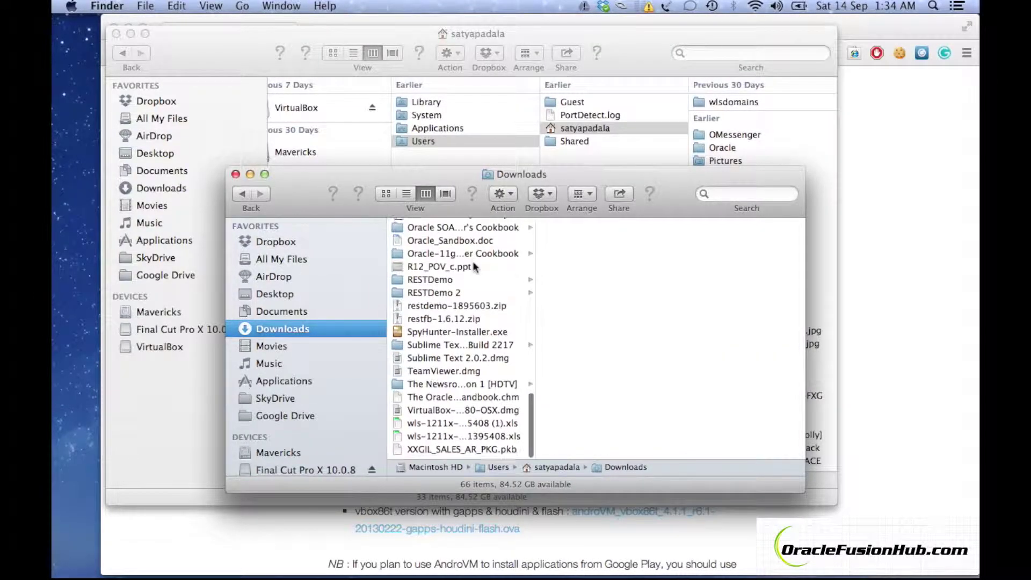
pyautogui.scroll(15, 473, 265)
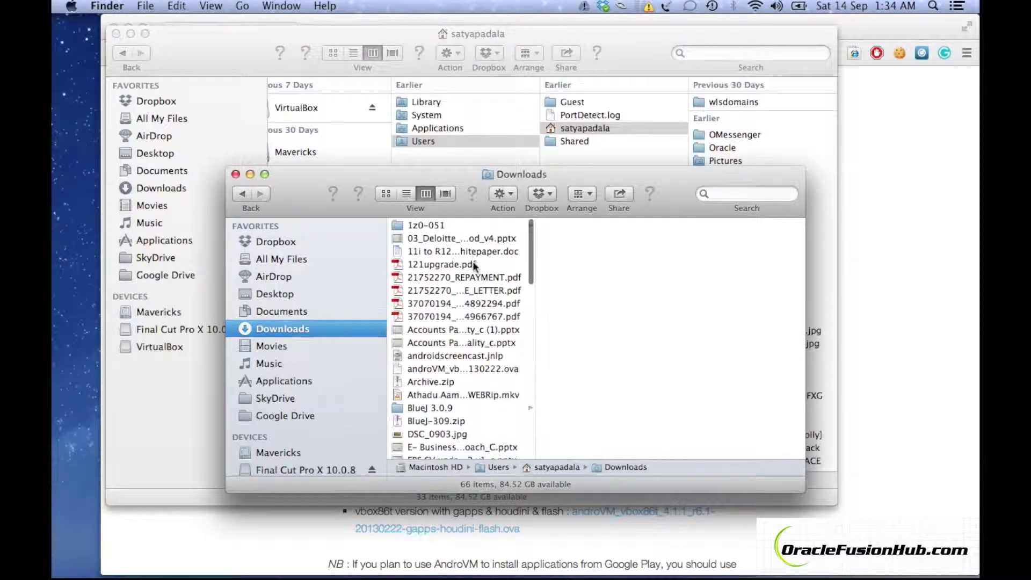
pyautogui.click(470, 368)
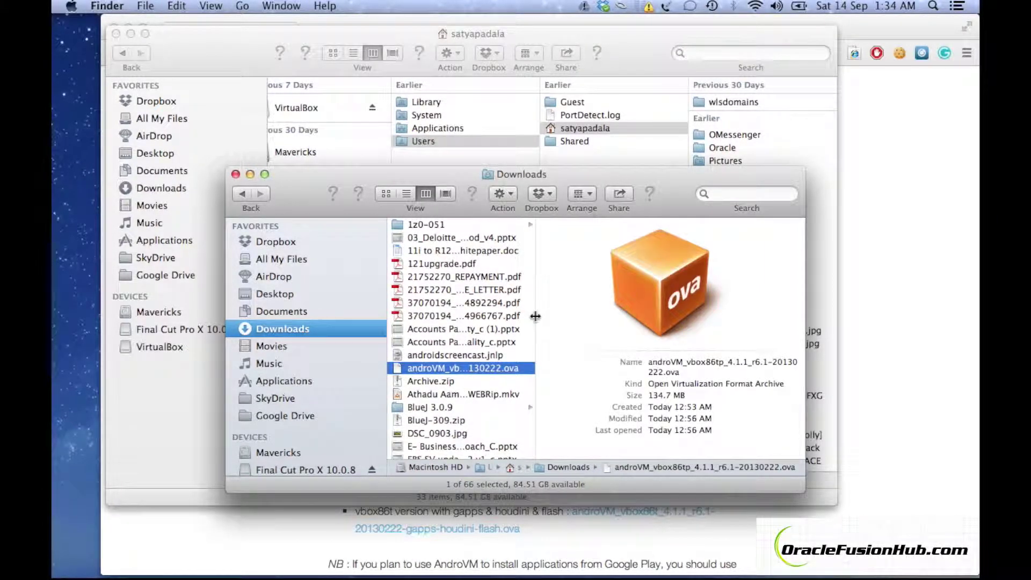
pyautogui.moveTo(536, 316)
pyautogui.mouseDown()
pyautogui.moveTo(649, 320)
pyautogui.moveTo(643, 329)
pyautogui.moveTo(526, 321)
pyautogui.mouseUp()
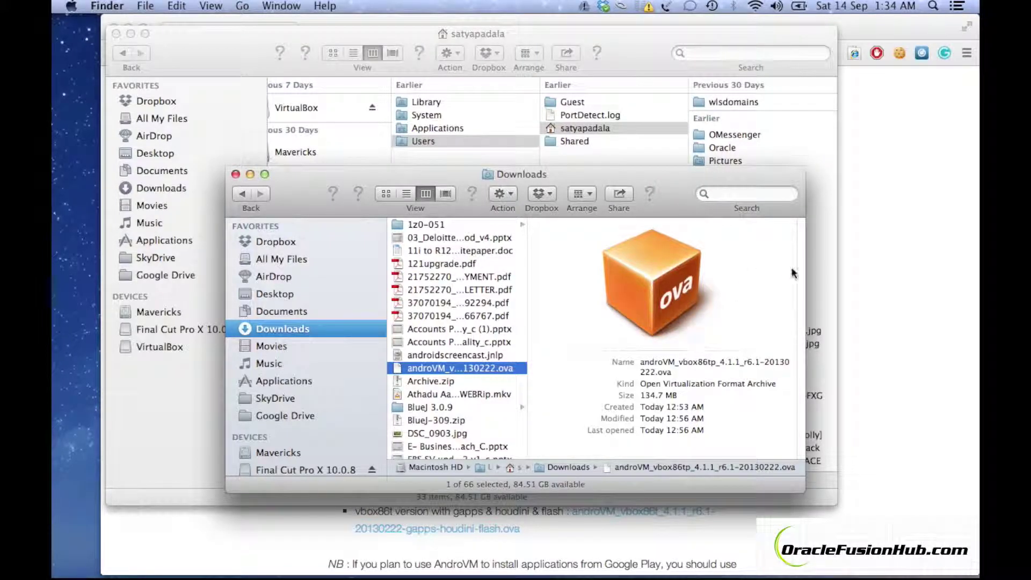
# Switch back to Chrome, search the web for virtualbox and open the official Oracle VM VirtualBox site.
pyautogui.click(864, 277)
pyautogui.click(528, 54)
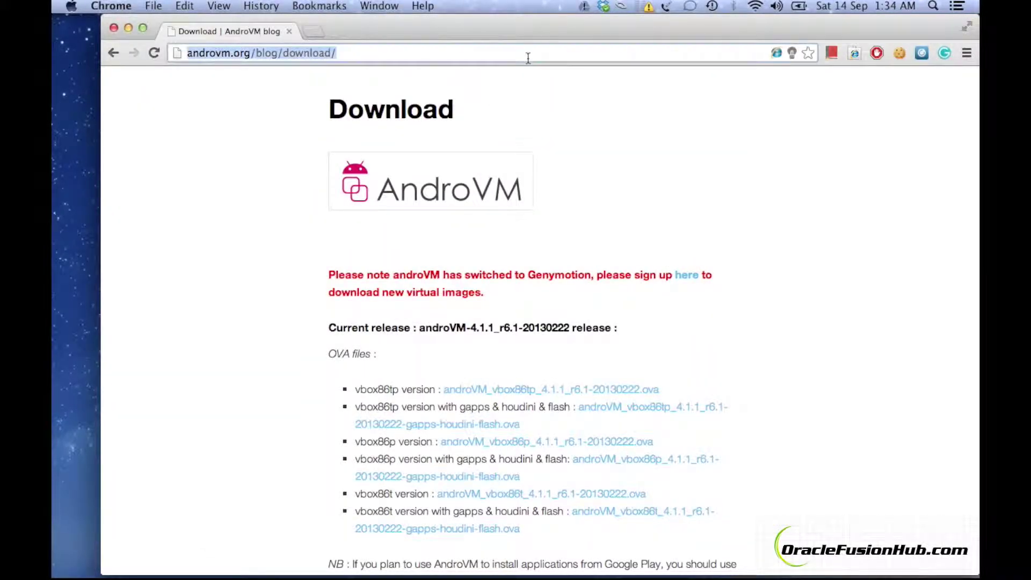
pyautogui.write('virtualbox')
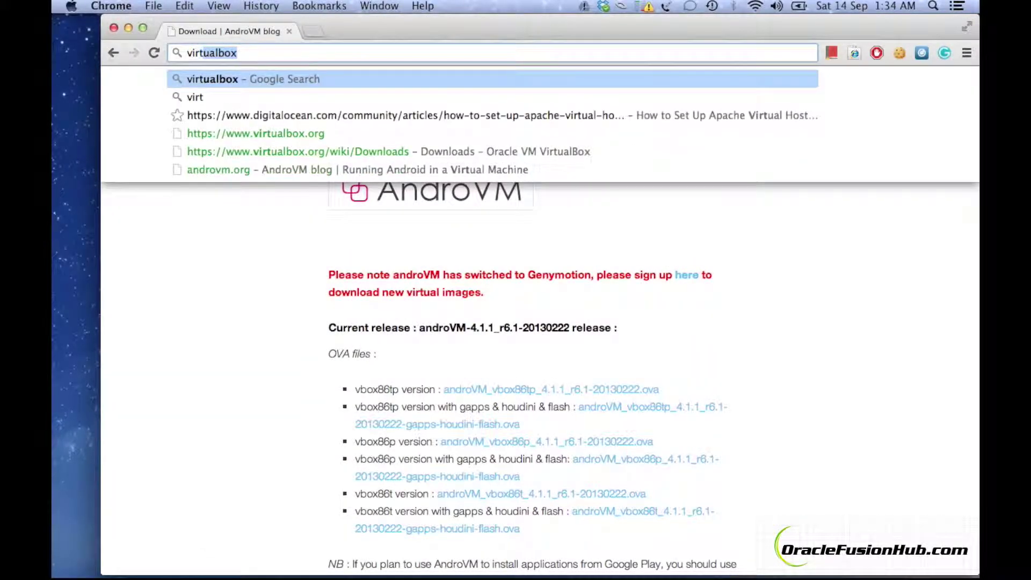
pyautogui.press('Return')
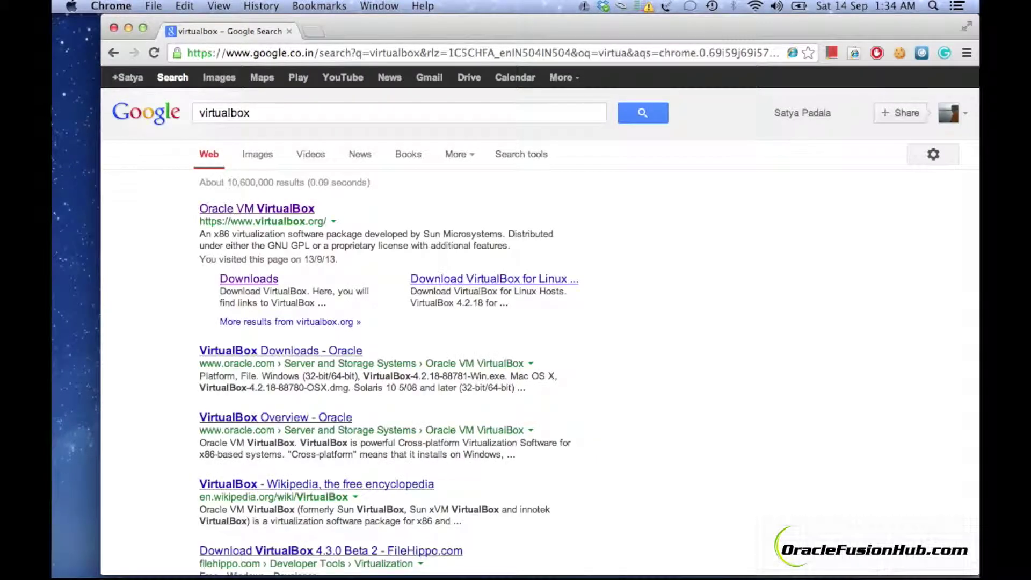
pyautogui.click(261, 210)
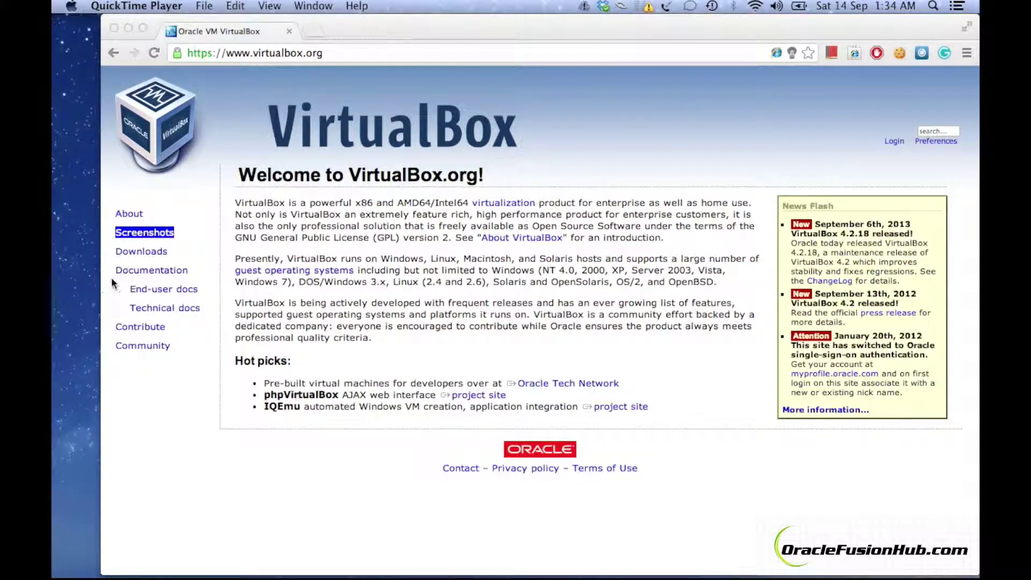
# Open the VirtualBox Downloads page and examine the platform packages for OS X and Windows hosts.
pyautogui.click(153, 253)
pyautogui.click(155, 257)
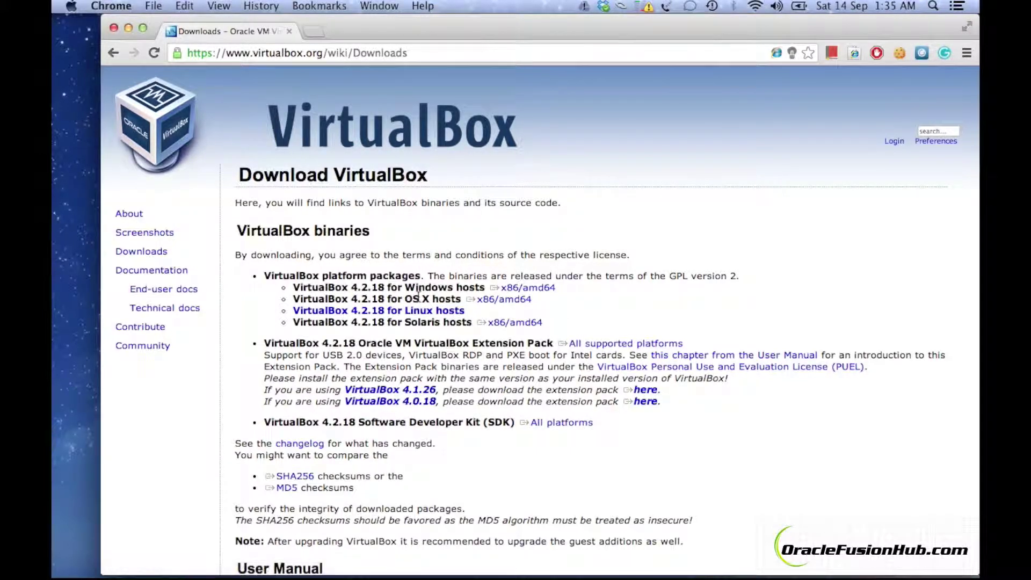
pyautogui.click(492, 301)
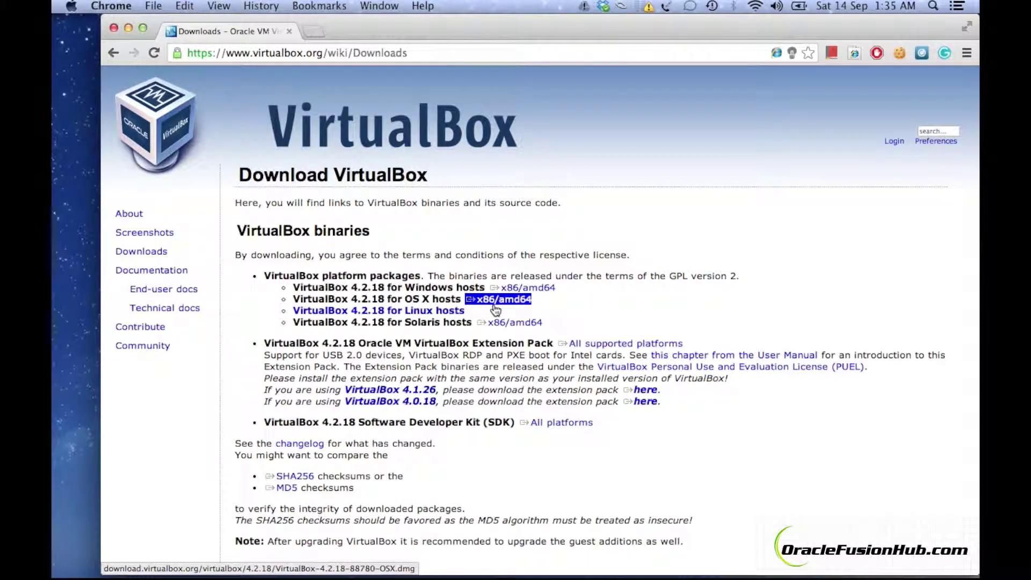
pyautogui.click(554, 299)
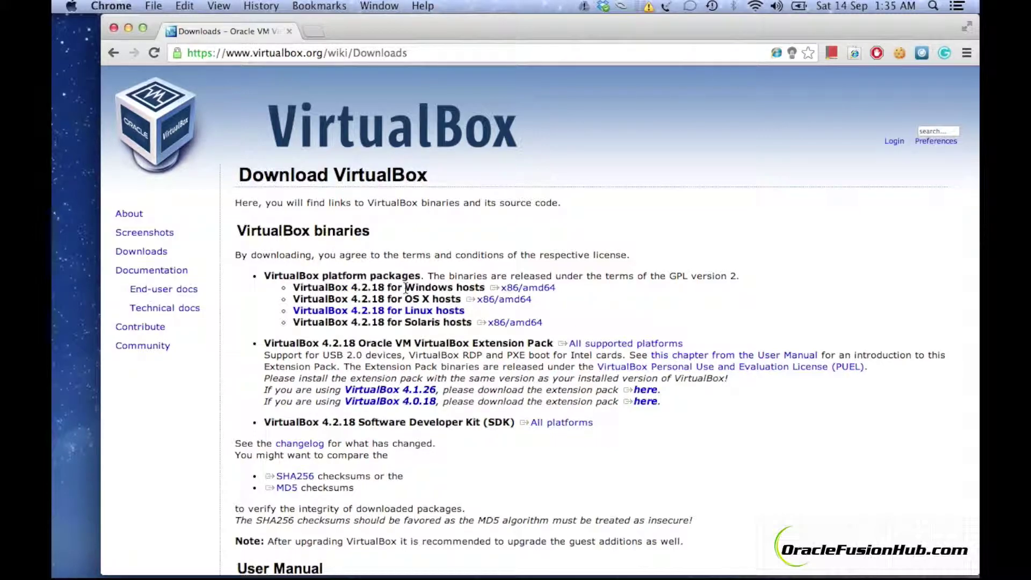
pyautogui.moveTo(405, 288); pyautogui.dragTo(485, 290)
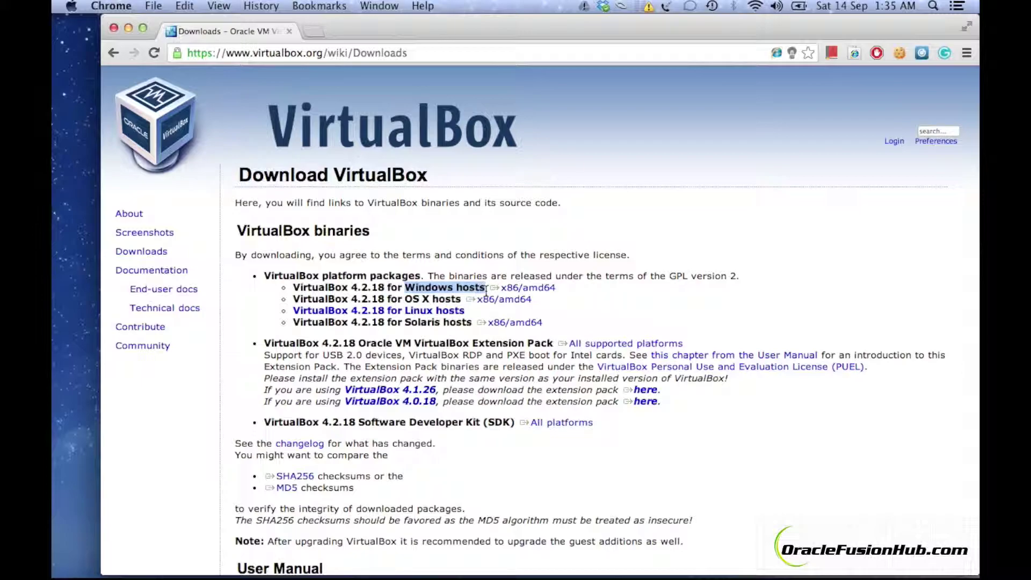
pyautogui.click(445, 291)
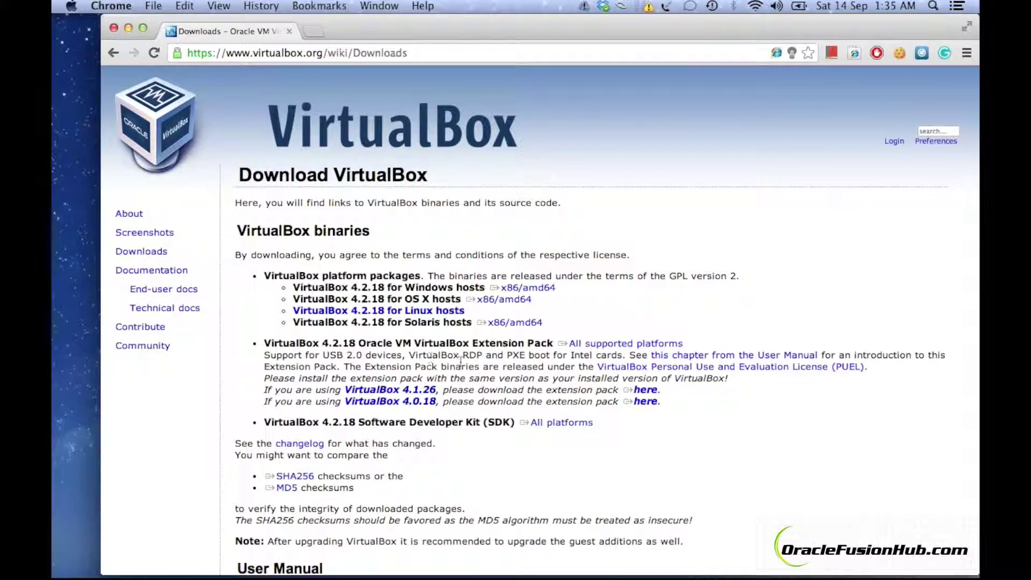
# Find VirtualBox with a Spotlight search and launch it.
pyautogui.moveTo(708, 574)
pyautogui.click(930, 5)
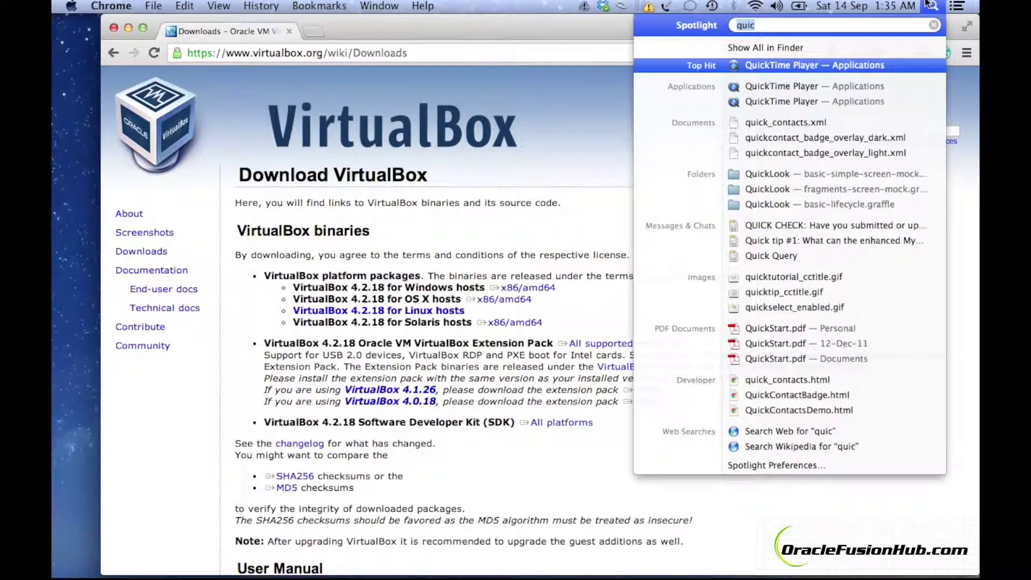
pyautogui.write('virt')
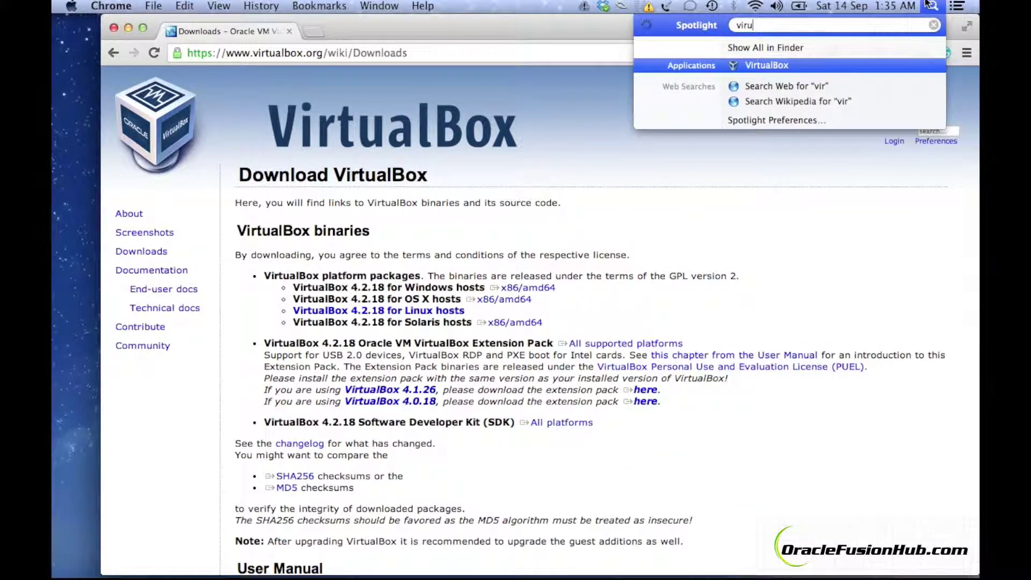
pyautogui.press('Return')
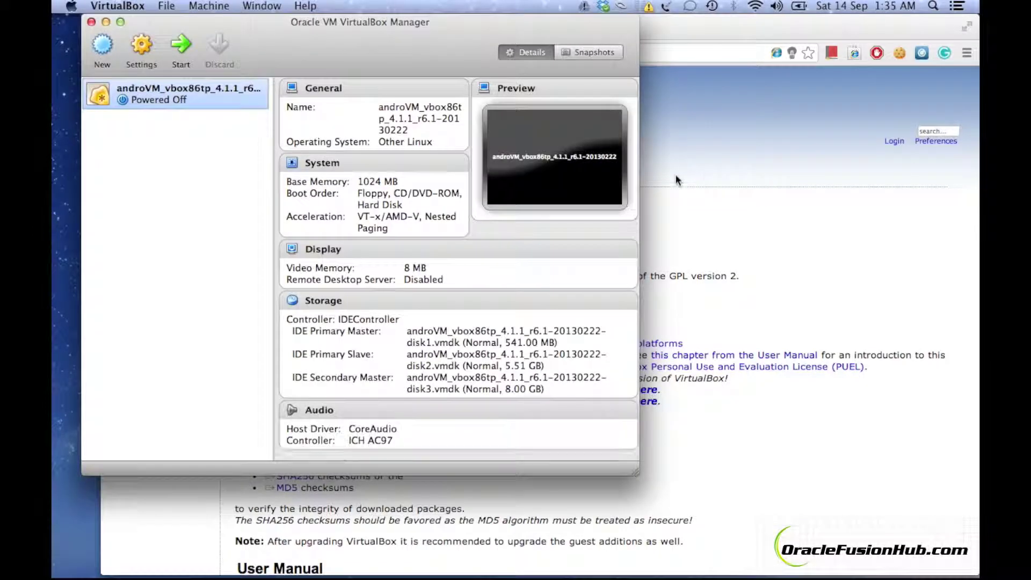
pyautogui.rightClick(185, 100)
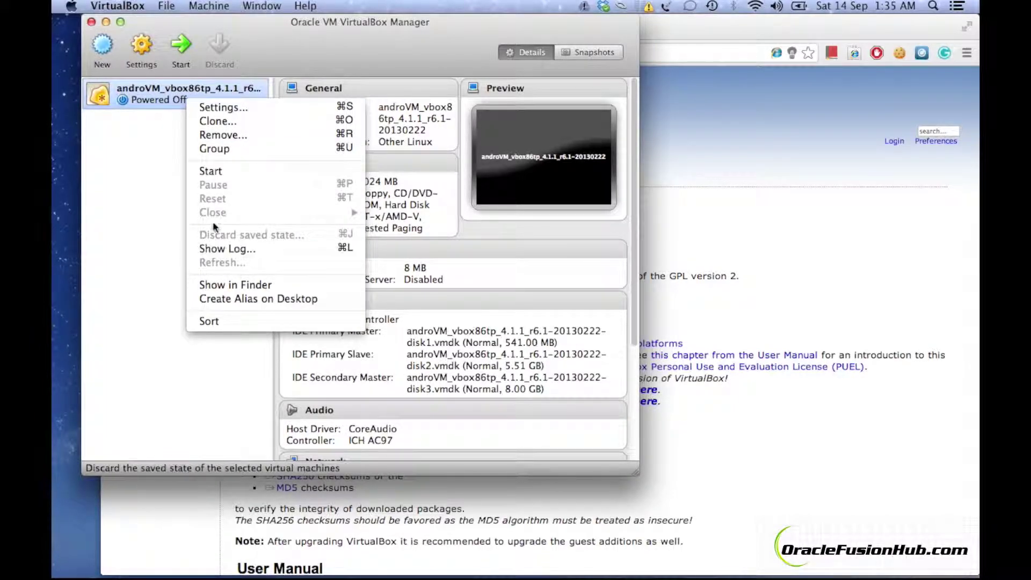
pyautogui.click(171, 199)
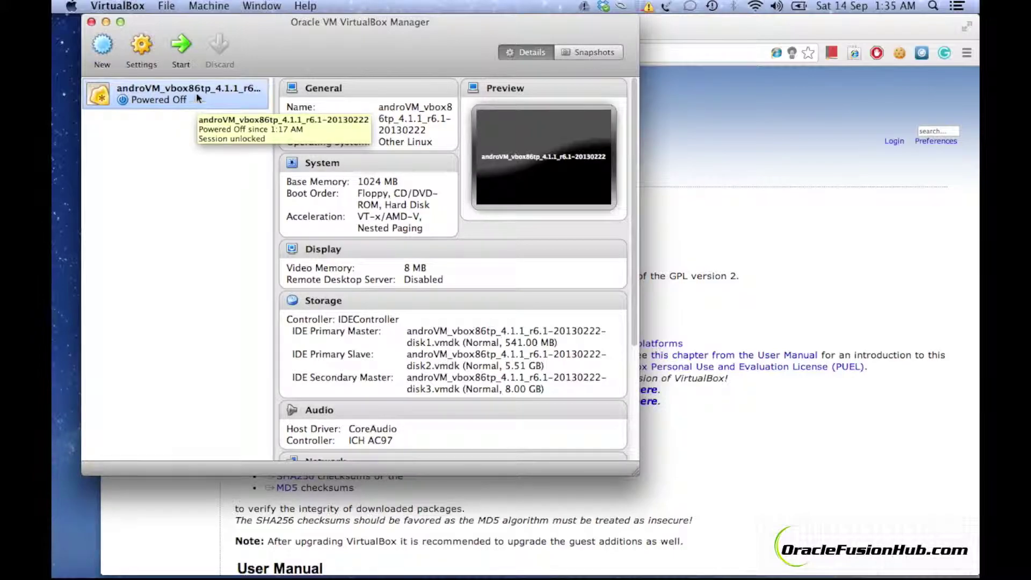
# Start an appliance import, choose the androVM .ova file in the Downloads folder, and cancel without importing it.
pyautogui.click(166, 6)
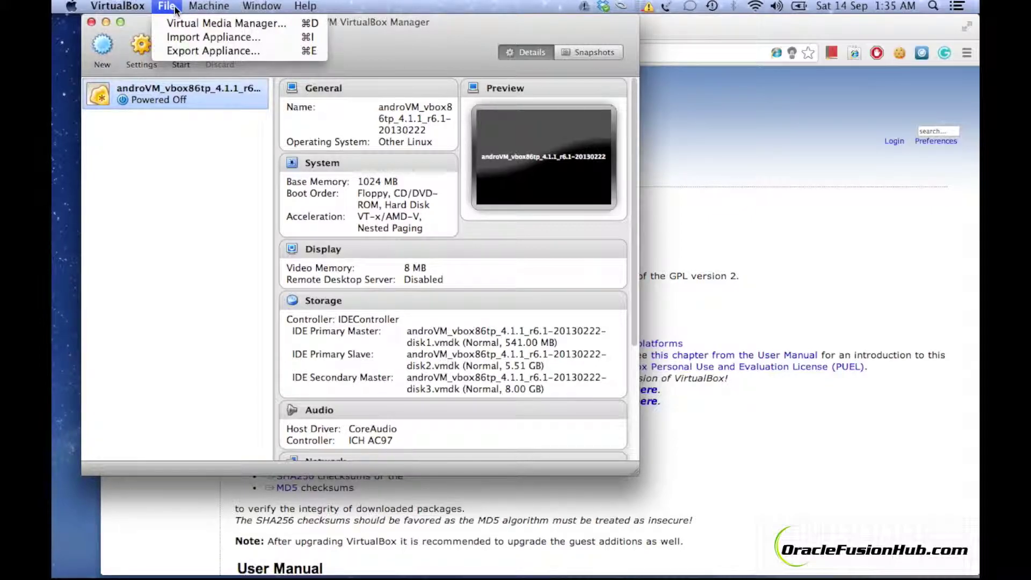
pyautogui.click(187, 38)
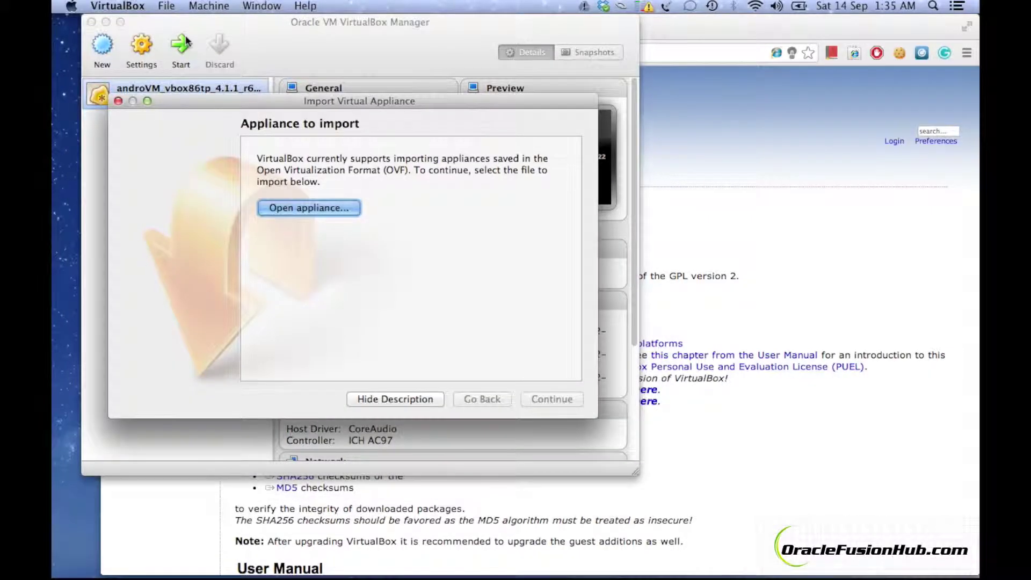
pyautogui.click(371, 111)
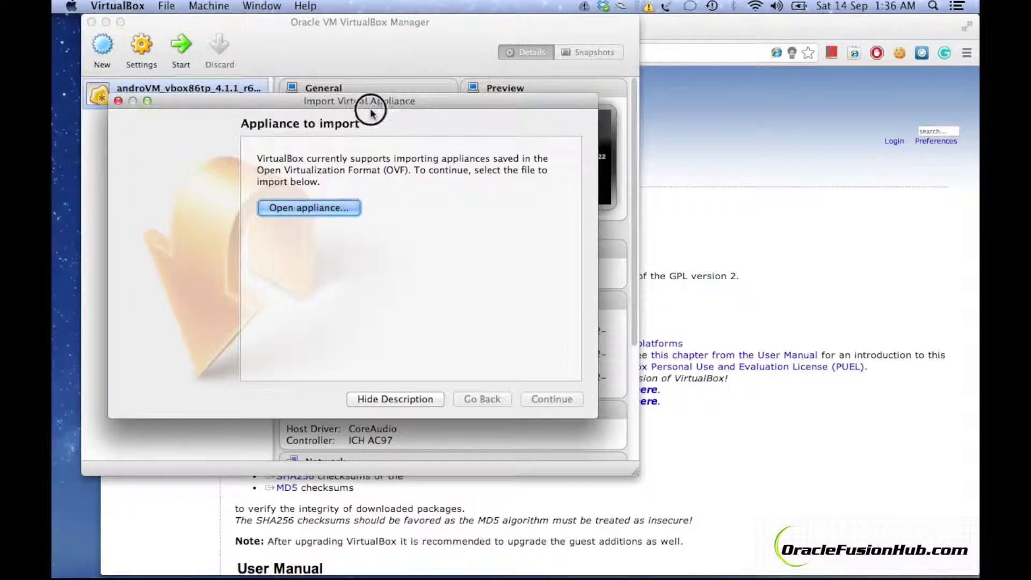
pyautogui.moveTo(440, 106); pyautogui.dragTo(519, 101)
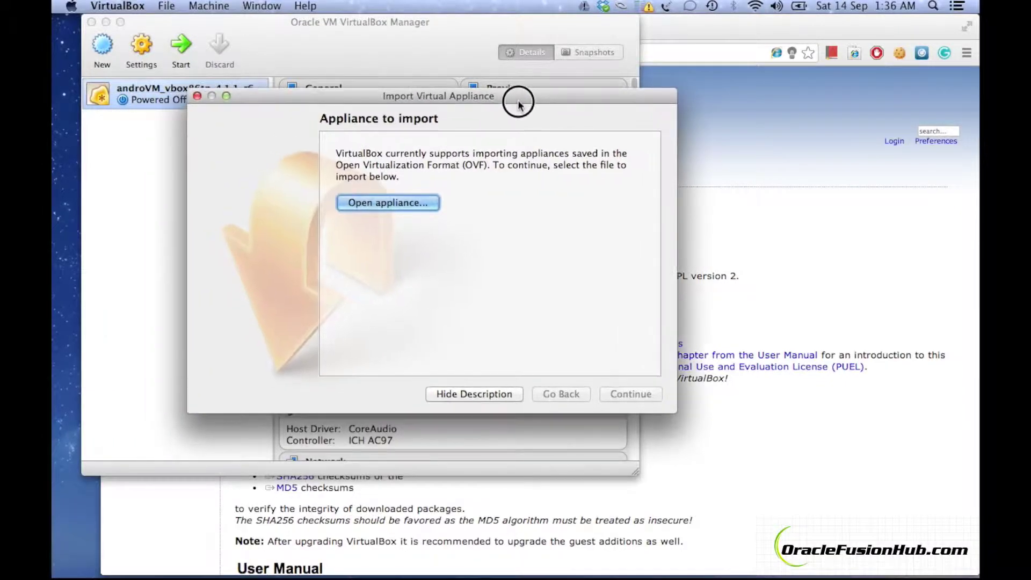
pyautogui.click(408, 203)
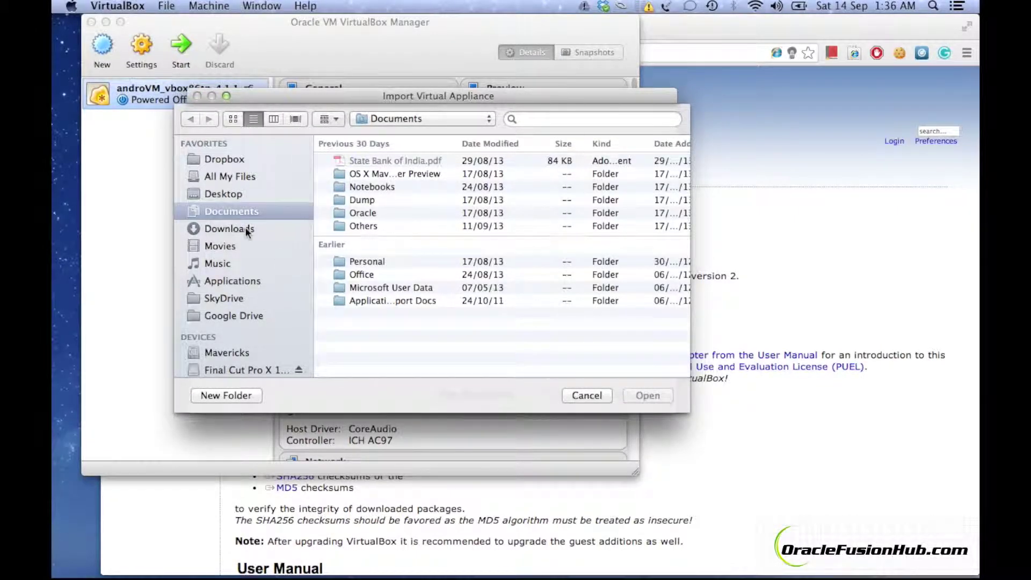
pyautogui.click(248, 231)
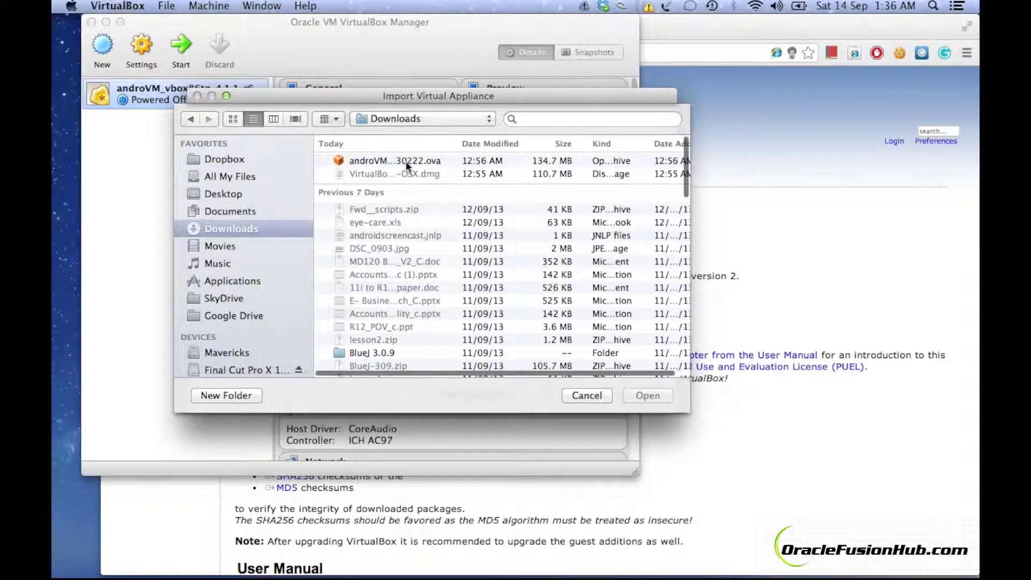
pyautogui.click(407, 161)
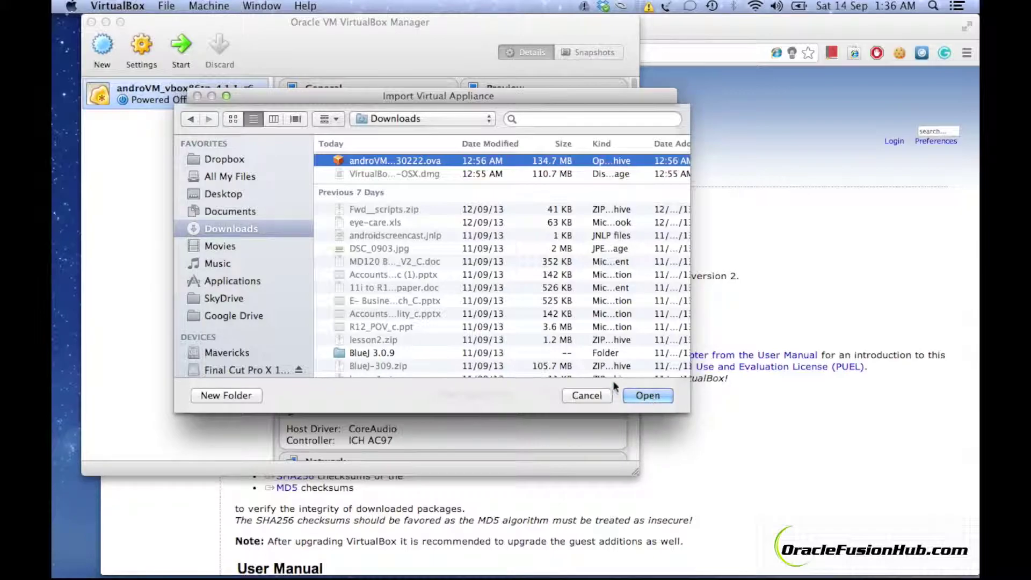
pyautogui.click(587, 396)
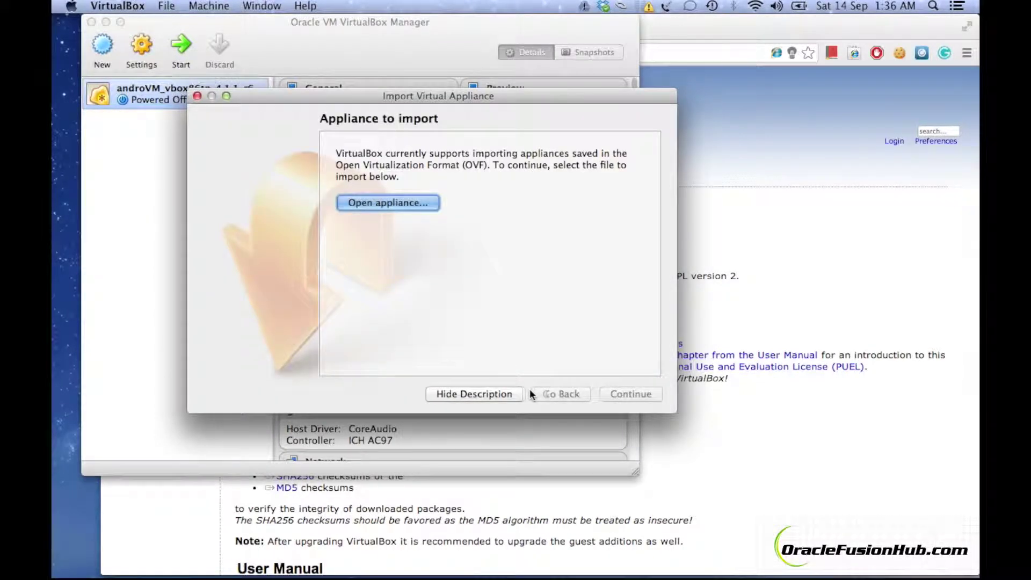
pyautogui.click(199, 97)
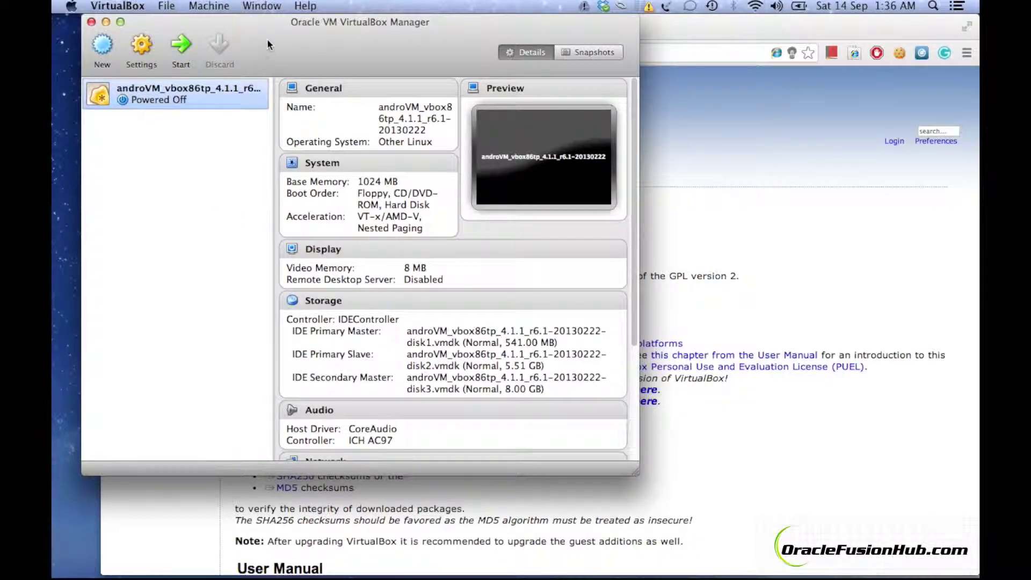
# Examine the attachment types and interface names offered for network Adapter 1 in the androVM machine's settings, and cancel the settings.
pyautogui.moveTo(291, 38); pyautogui.dragTo(476, 47)
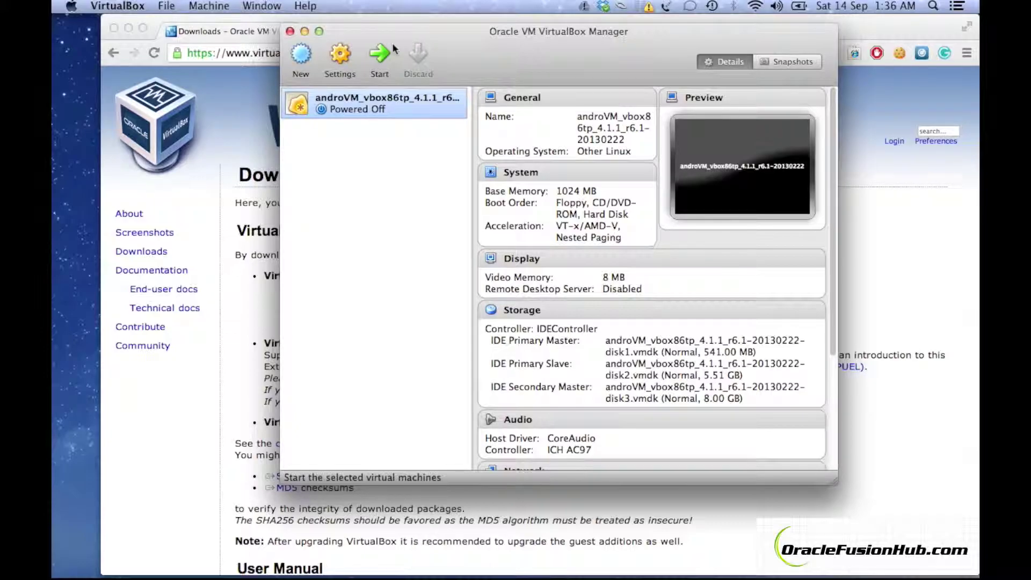
pyautogui.click(350, 66)
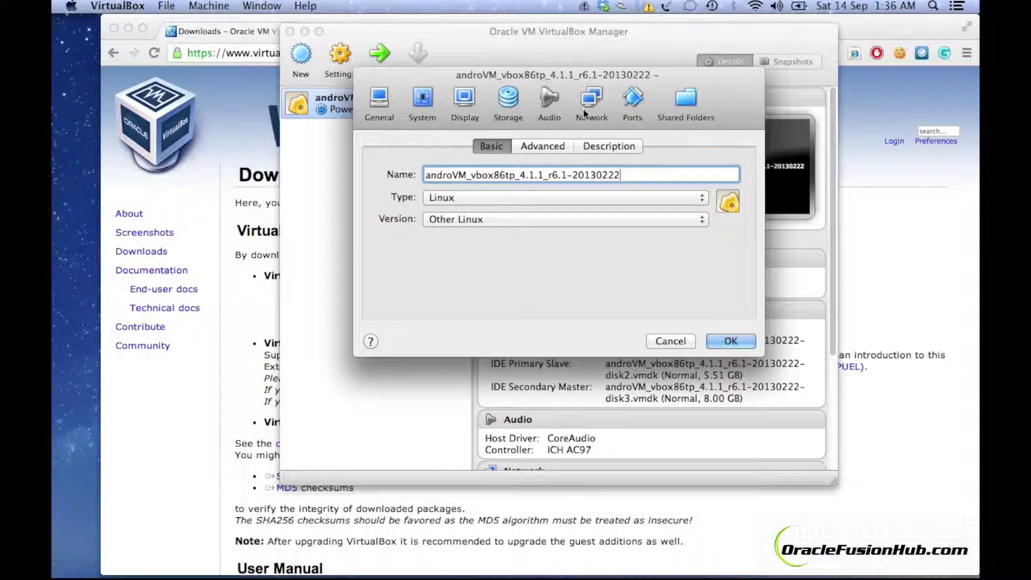
pyautogui.click(584, 113)
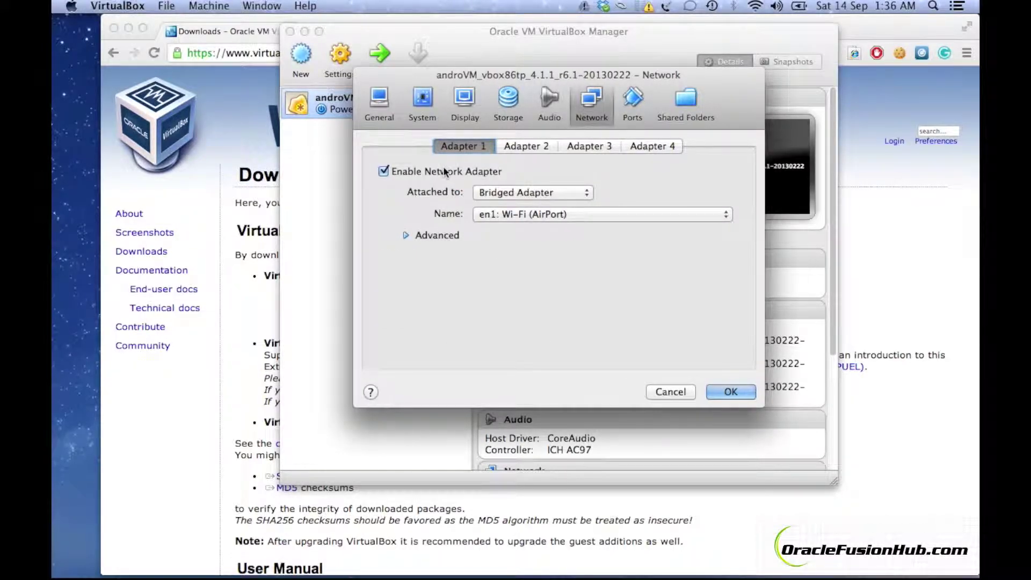
pyautogui.click(513, 196)
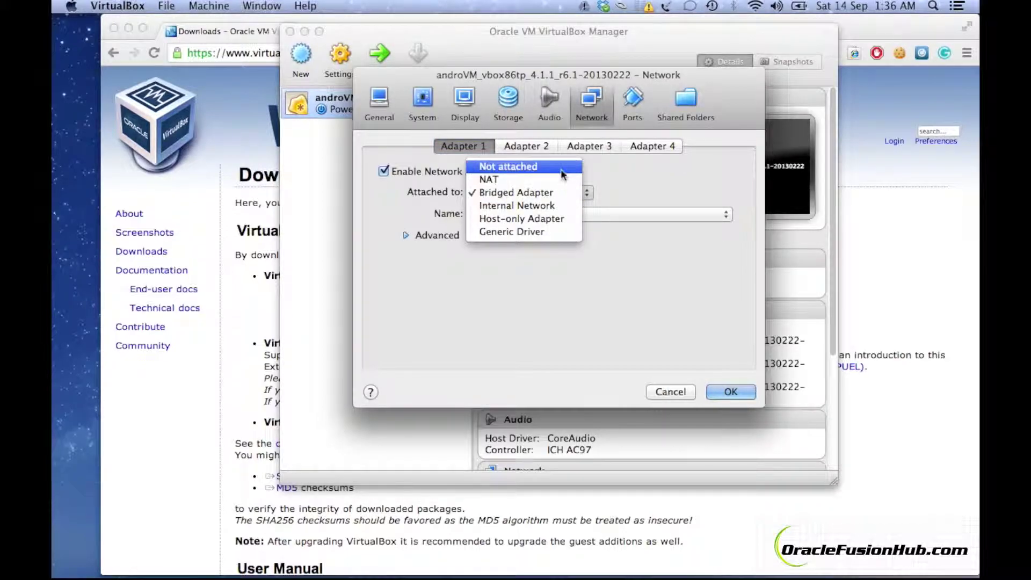
pyautogui.click(565, 192)
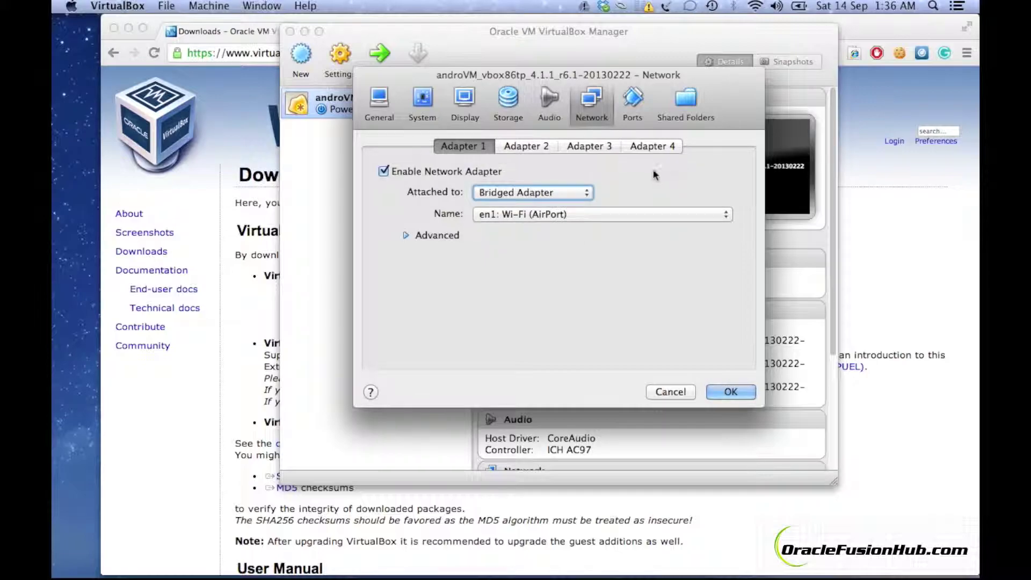
pyautogui.click(563, 217)
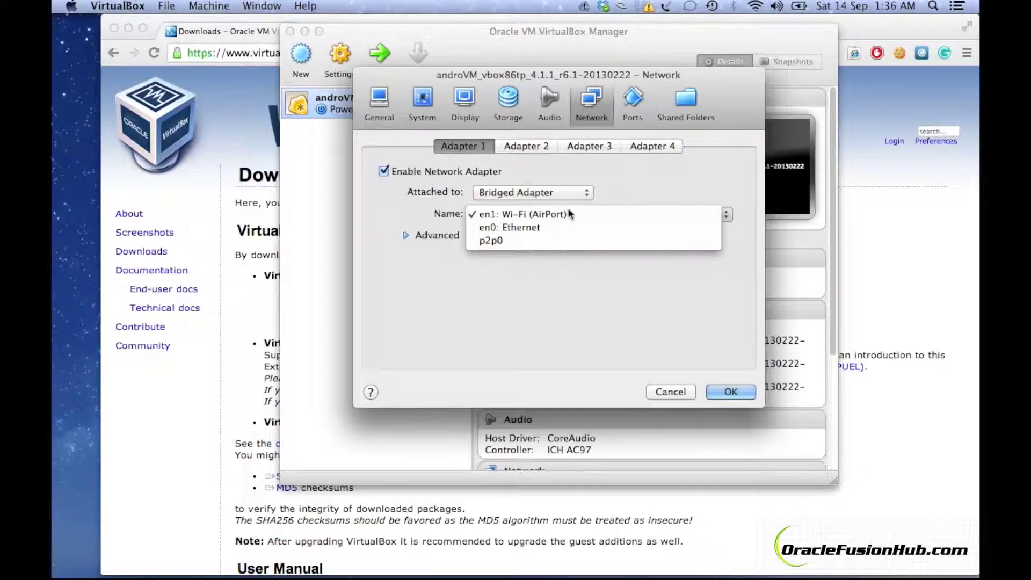
pyautogui.click(626, 186)
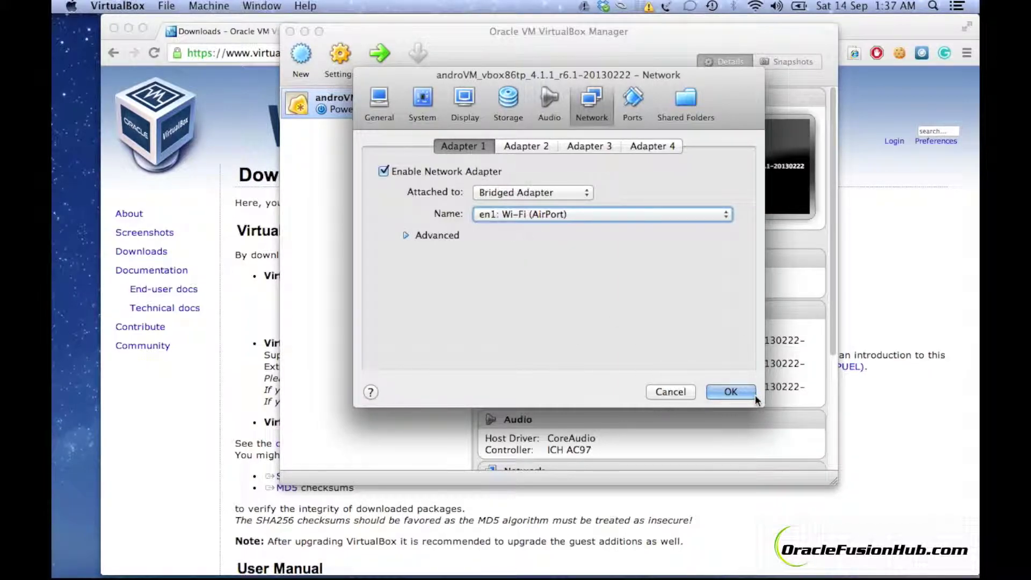
pyautogui.click(690, 395)
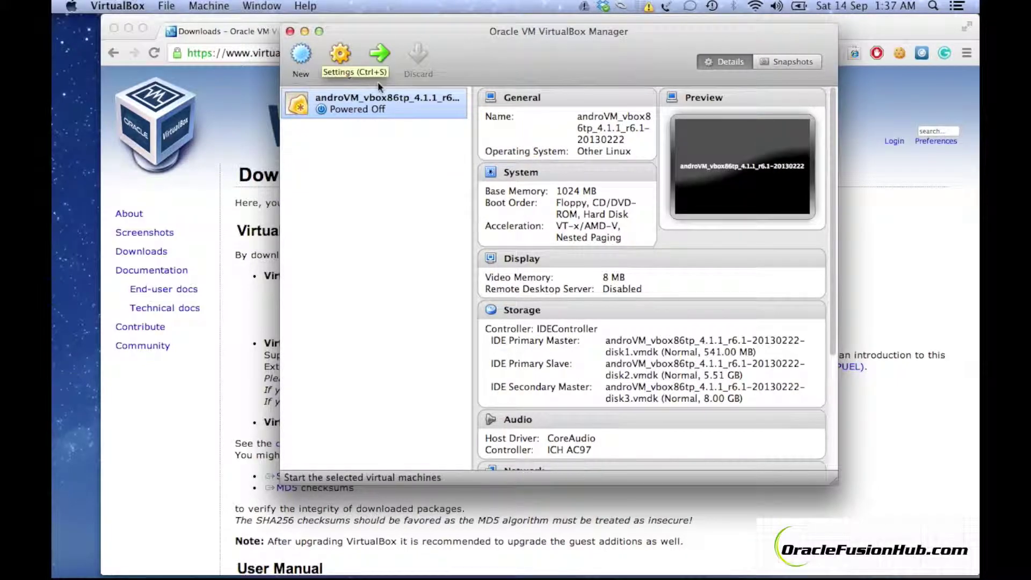
# Start the androVM virtual machine, accept the keyboard capture notice and let Android boot.
pyautogui.click(382, 62)
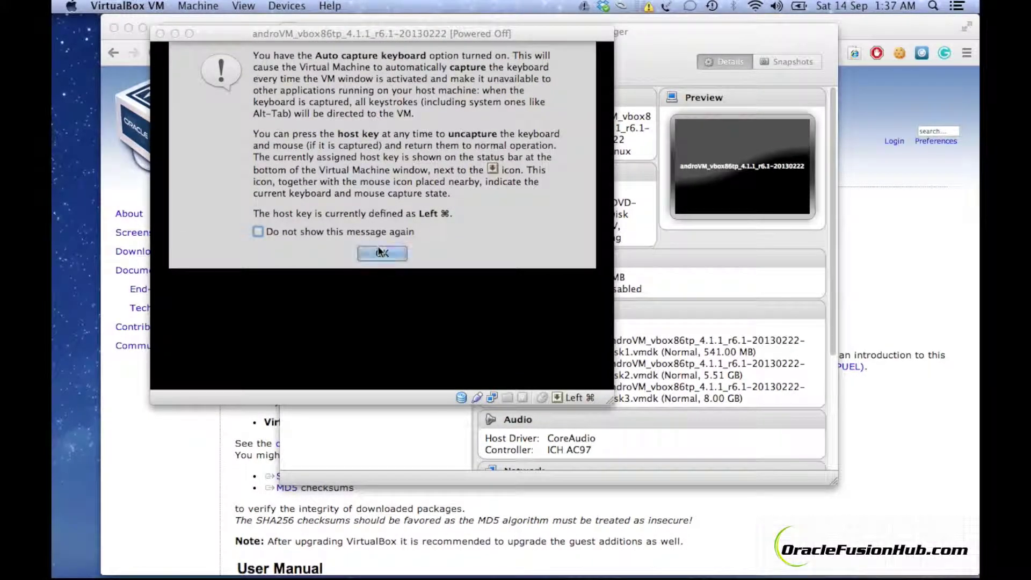
pyautogui.click(383, 255)
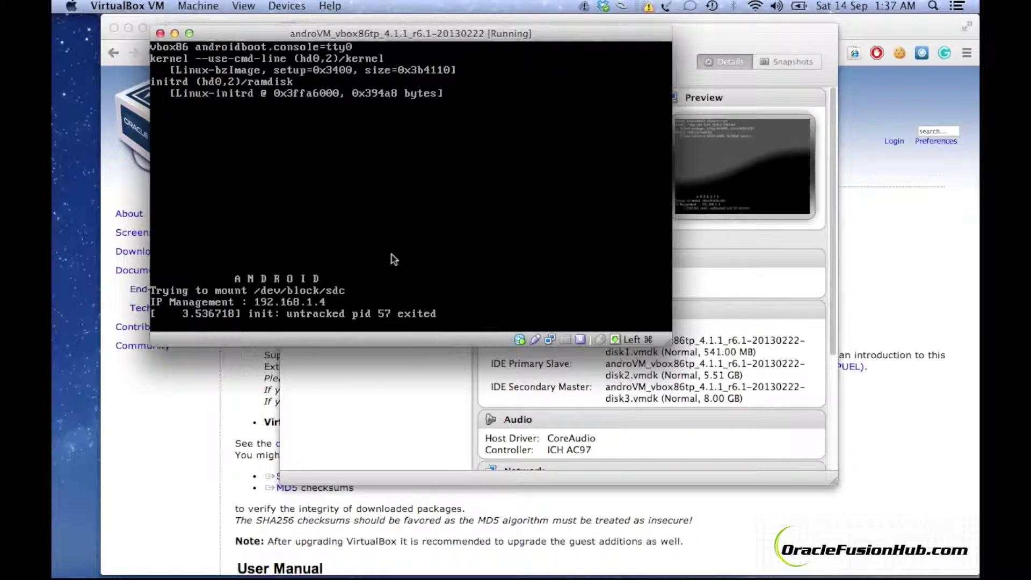
pyautogui.click(410, 254)
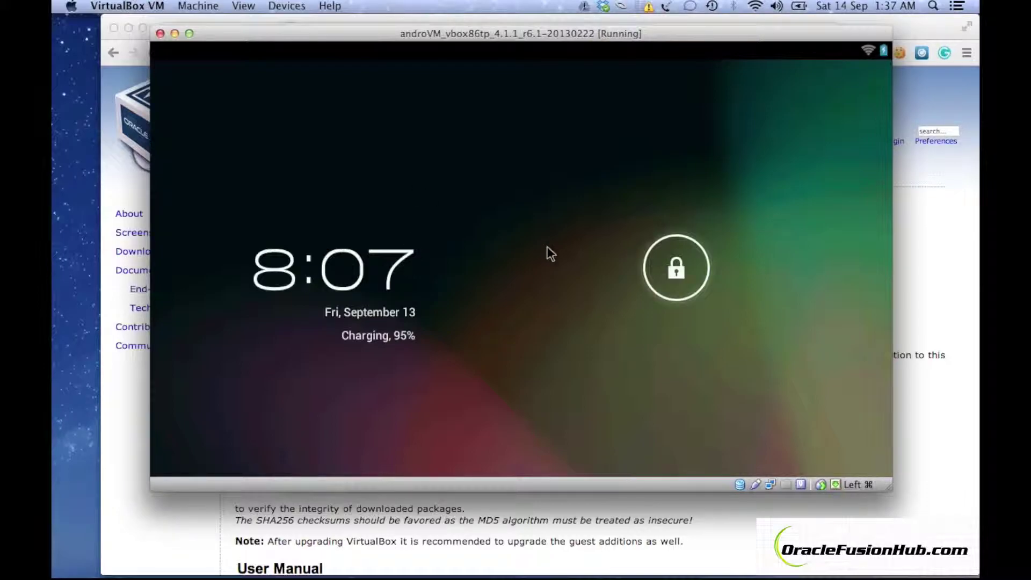
# Unlock the Android lock screen and open the list of all installed apps.
pyautogui.moveTo(676, 272); pyautogui.dragTo(817, 276)
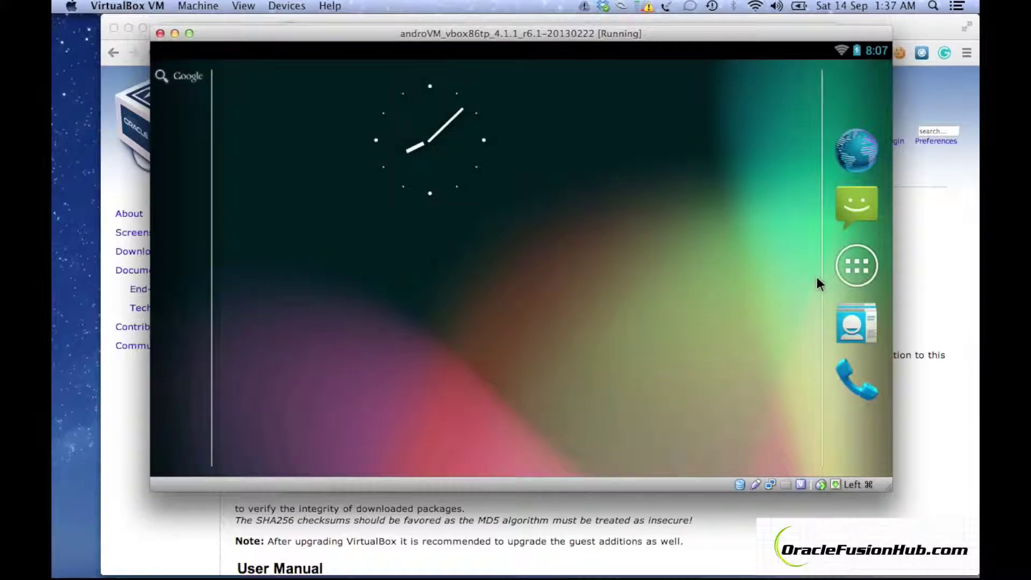
pyautogui.click(855, 263)
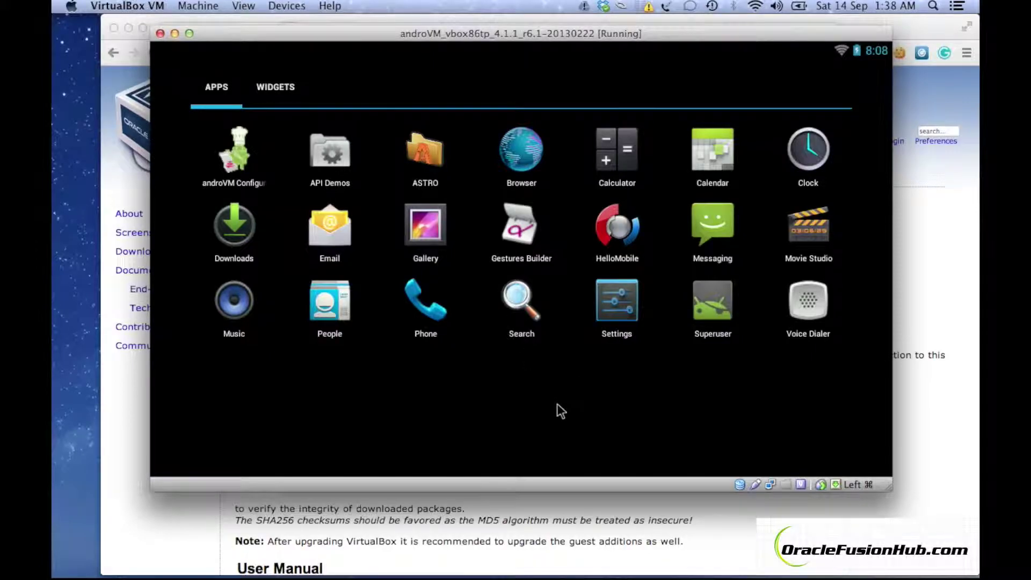
# Find Terminal on the Mac with a Spotlight search for term and launch it.
pyautogui.moveTo(736, 575)
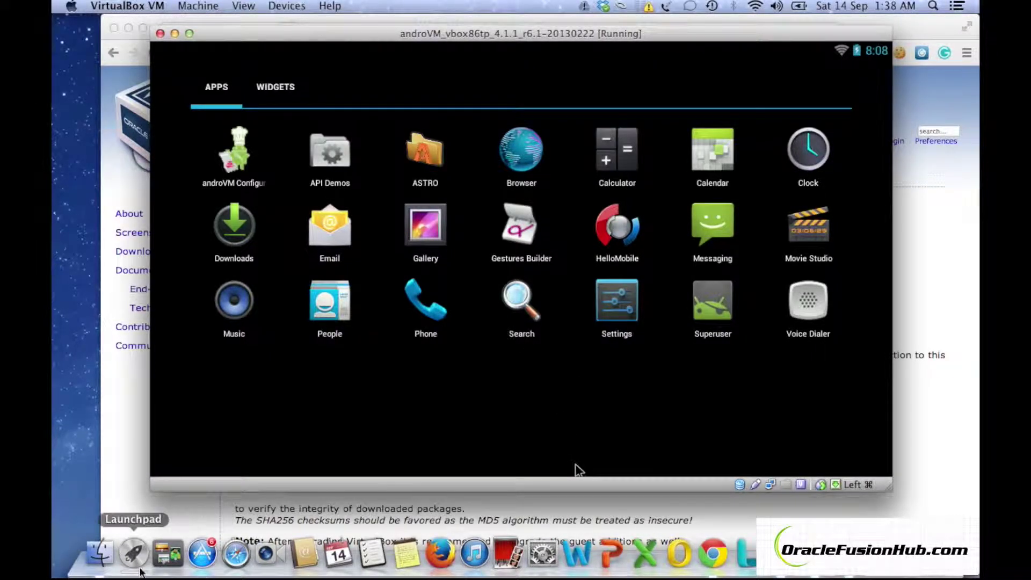
pyautogui.click(933, 6)
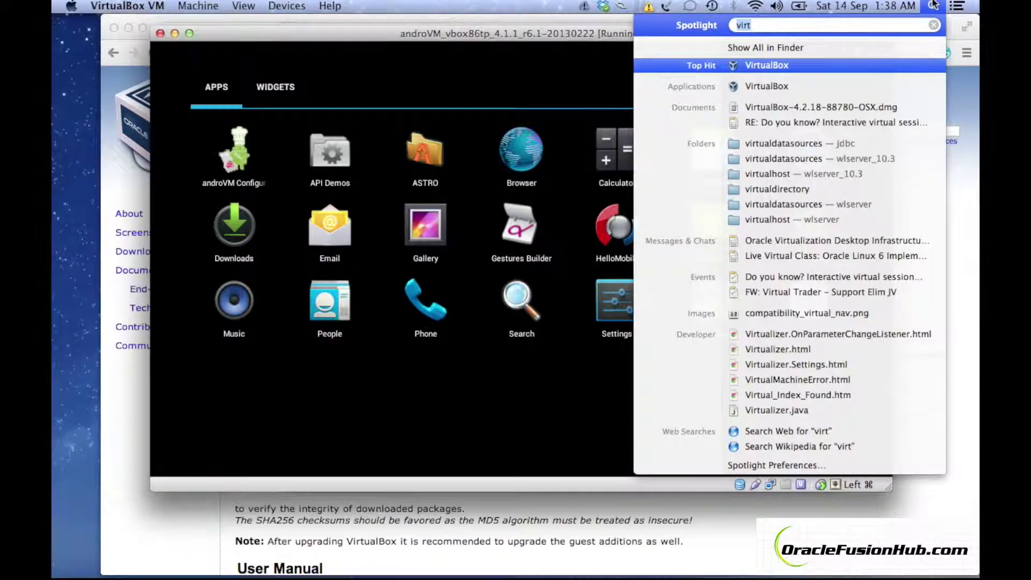
pyautogui.write('term')
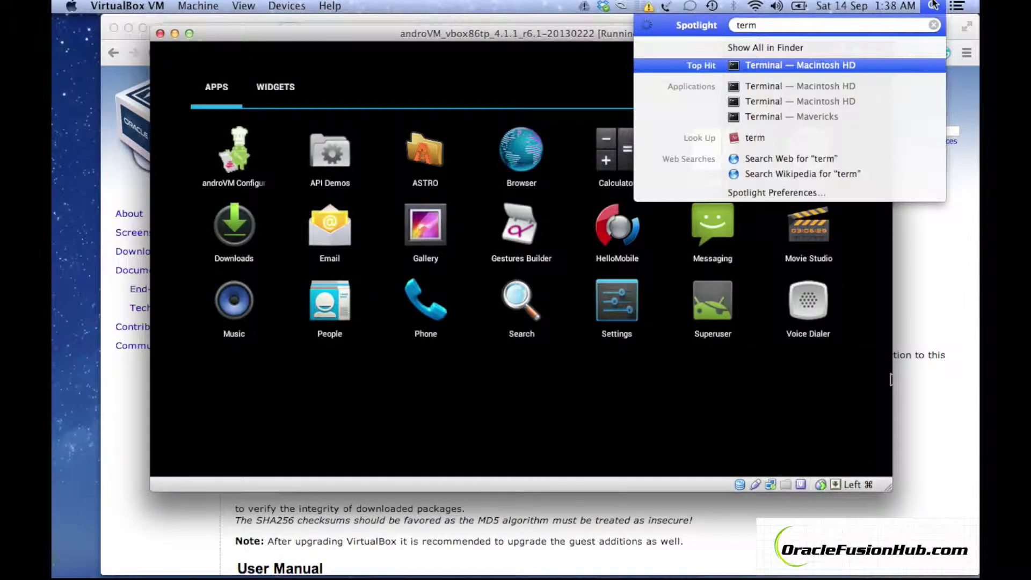
pyautogui.press('Return')
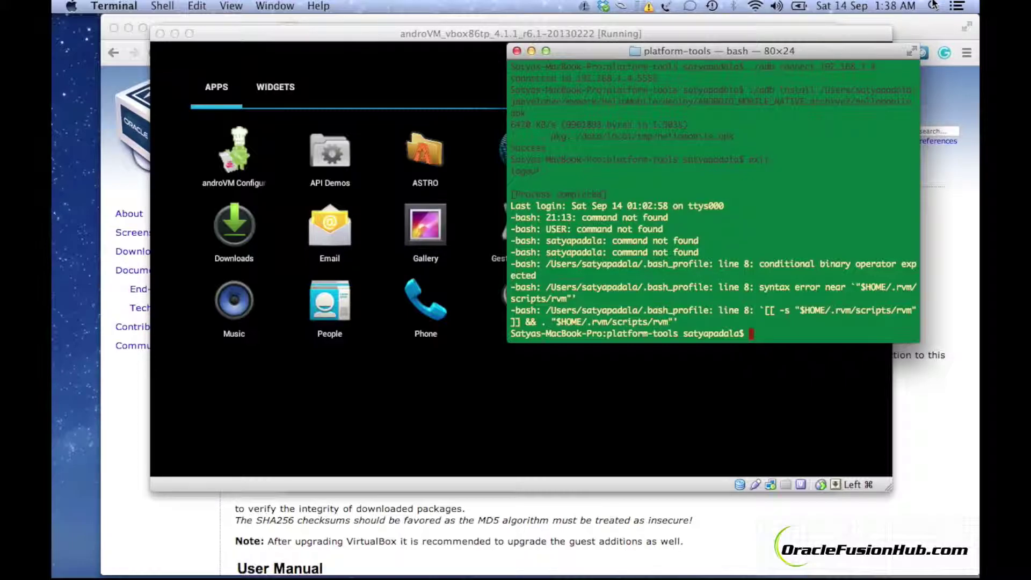
# Print the working directory with pwd and list the files in the Android SDK platform-tools folder with ls.
pyautogui.write('pwd')
pyautogui.press('Return')
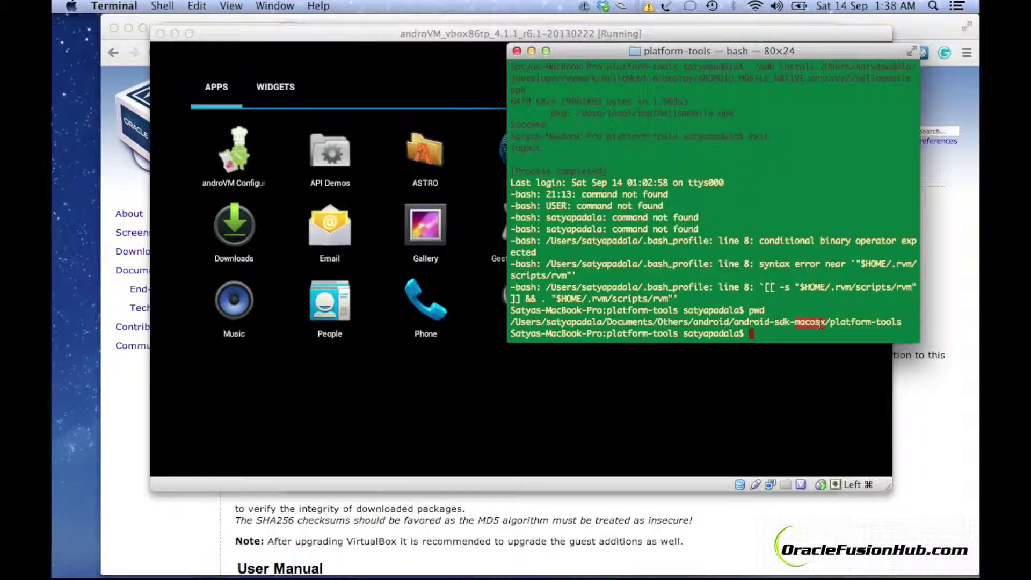
pyautogui.click(789, 327)
pyautogui.write('ls')
pyautogui.press('Return')
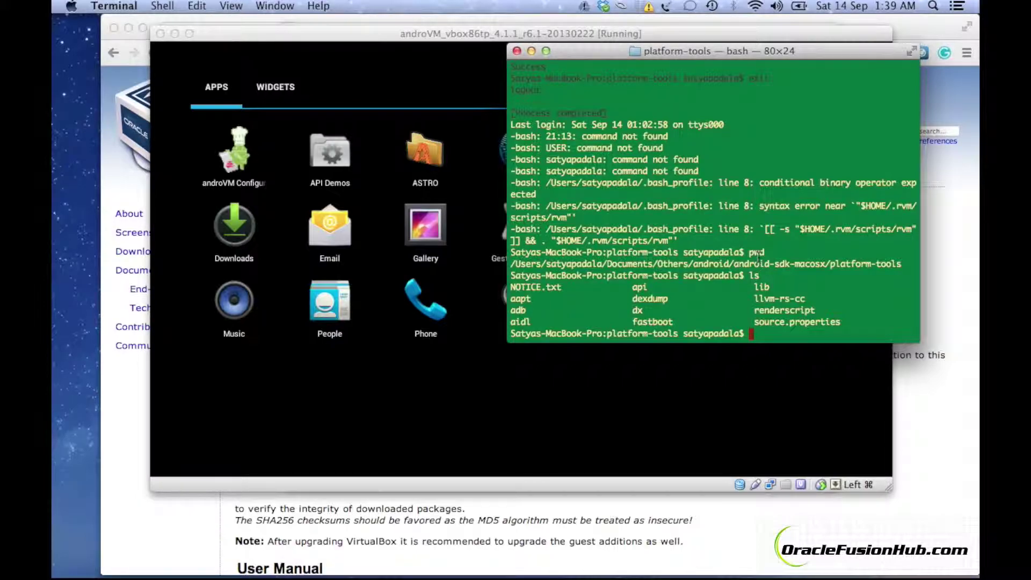
# Switch back to the Android VM, check the IP address in androVM Configuration, and save the configuration without rebooting.
pyautogui.click(482, 410)
pyautogui.scroll(-1, 482, 409)
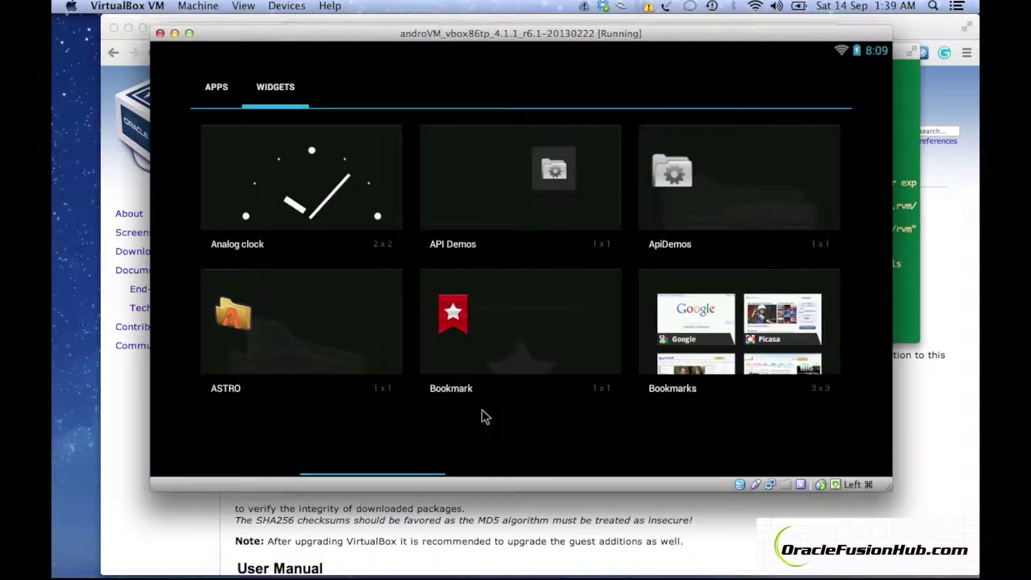
pyautogui.click(224, 97)
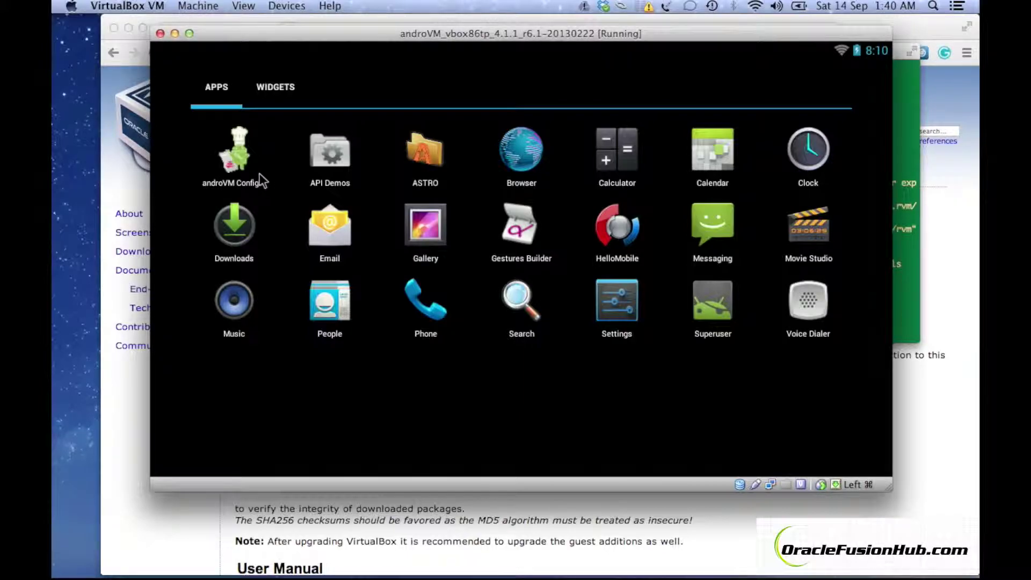
pyautogui.click(230, 159)
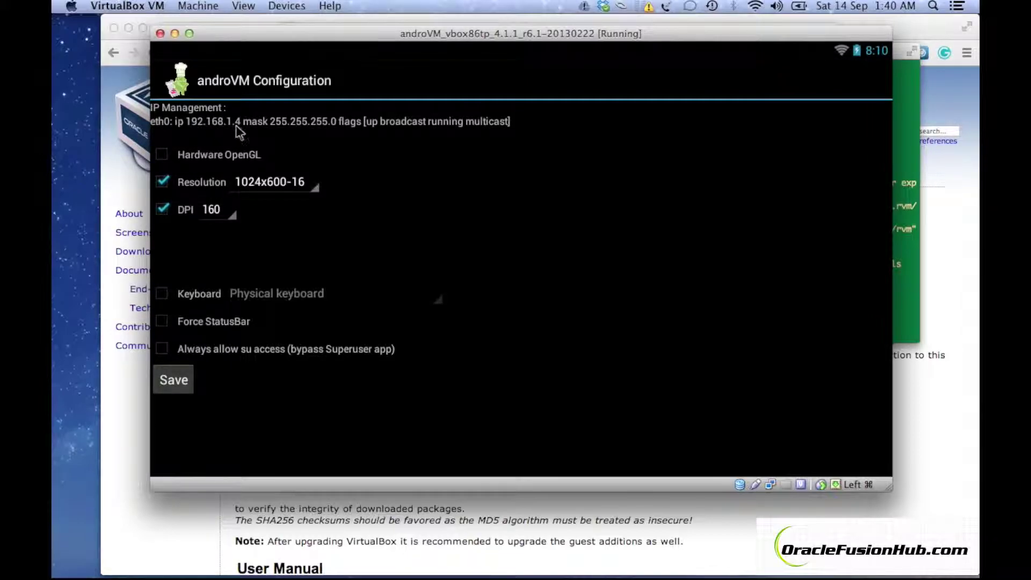
pyautogui.click(171, 383)
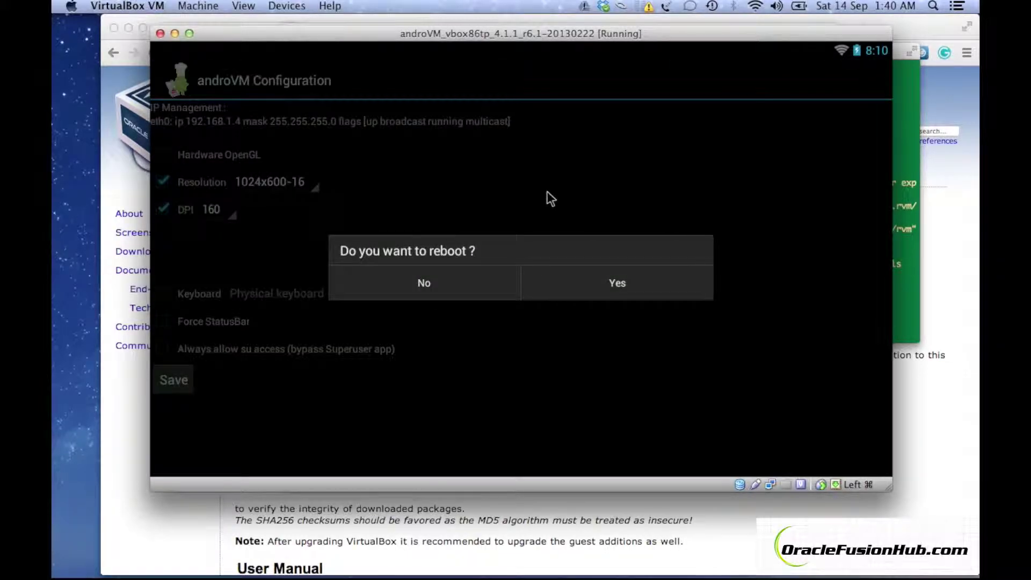
pyautogui.click(472, 270)
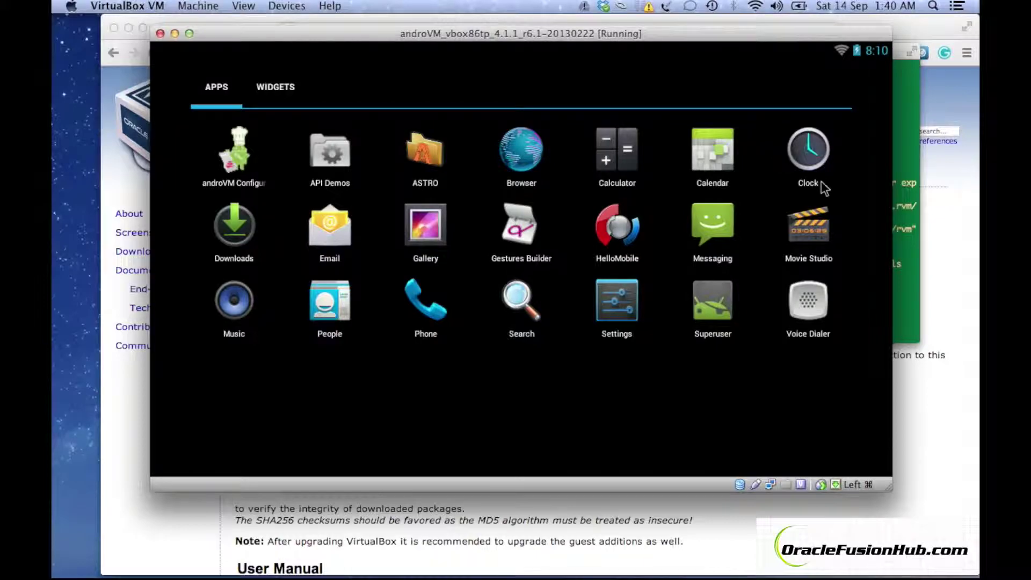
# Switch to Terminal, connect to the Android VM with ./adb connect 192.168.1.4, and highlight the port in the output.
pyautogui.click(899, 206)
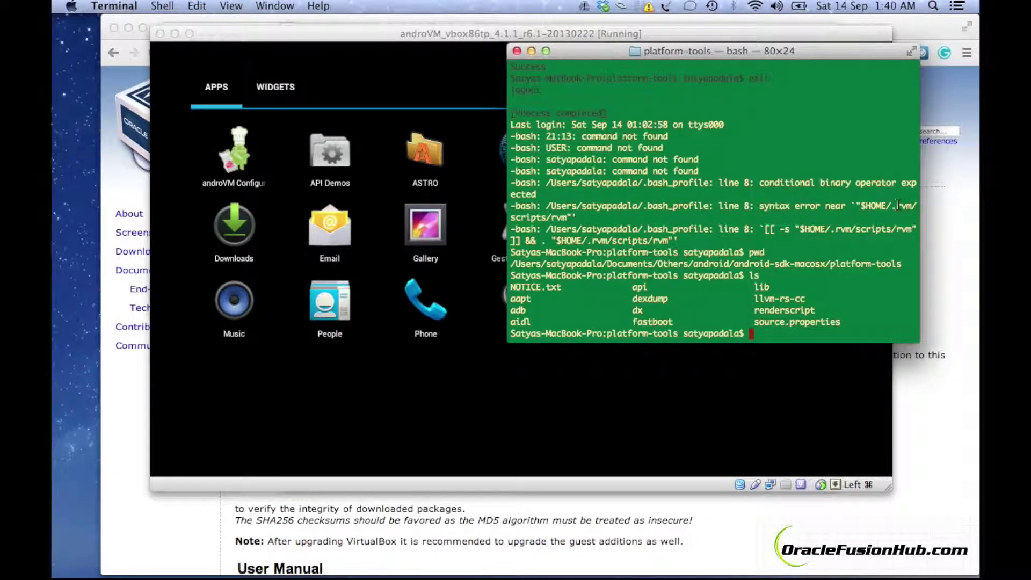
pyautogui.write('./adb connect 192.168.1.1')
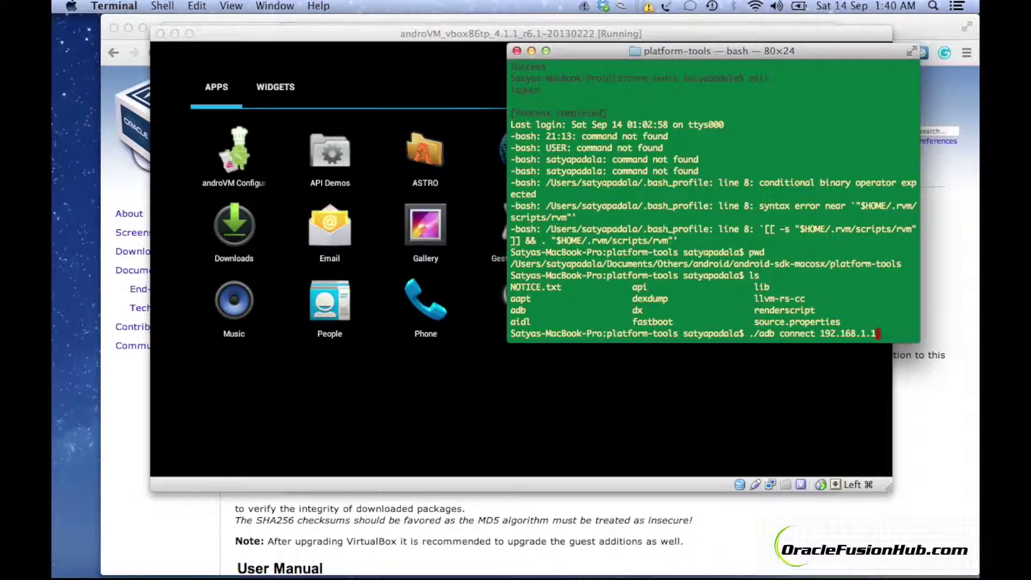
pyautogui.press('BackSpace')
pyautogui.write('4')
pyautogui.press('Return')
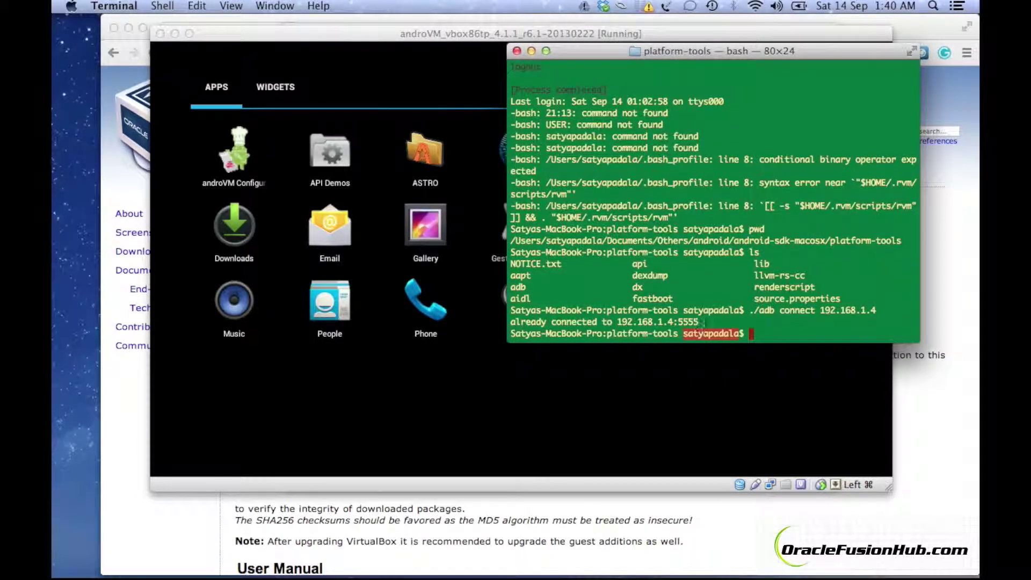
pyautogui.moveTo(677, 323); pyautogui.dragTo(689, 322)
# Switch to Finder and select helloworld.apk in the HelloWorld project's deploy/ANDROID_MOBILE_NATIVE_device folder under jdeveloper/mywork.
pyautogui.moveTo(99, 553)
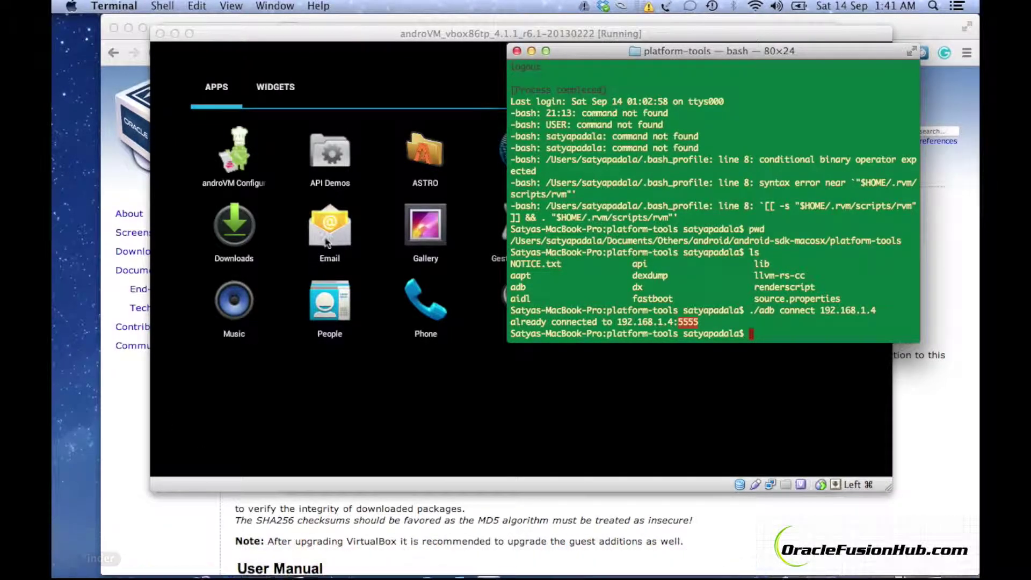
pyautogui.click(97, 559)
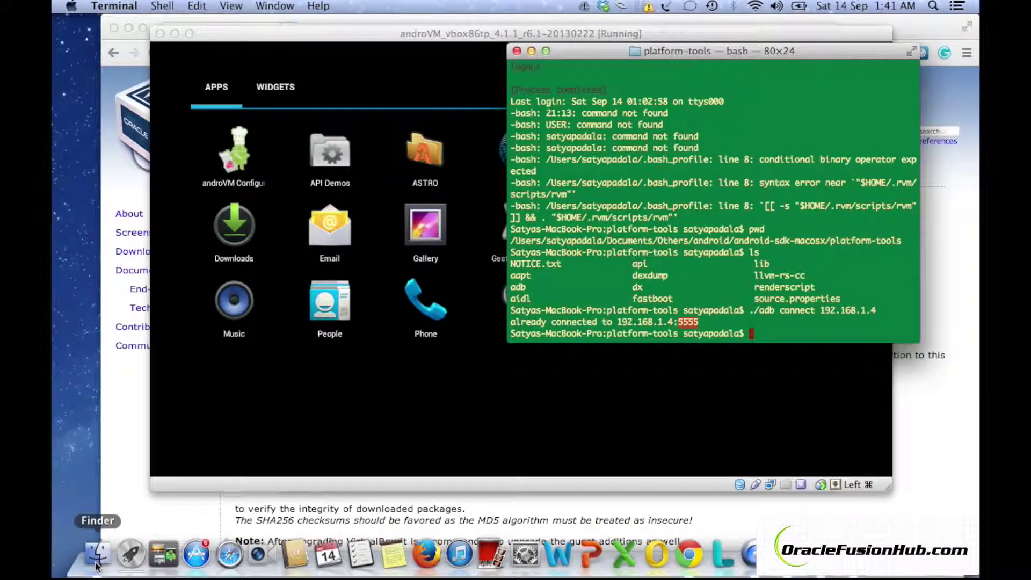
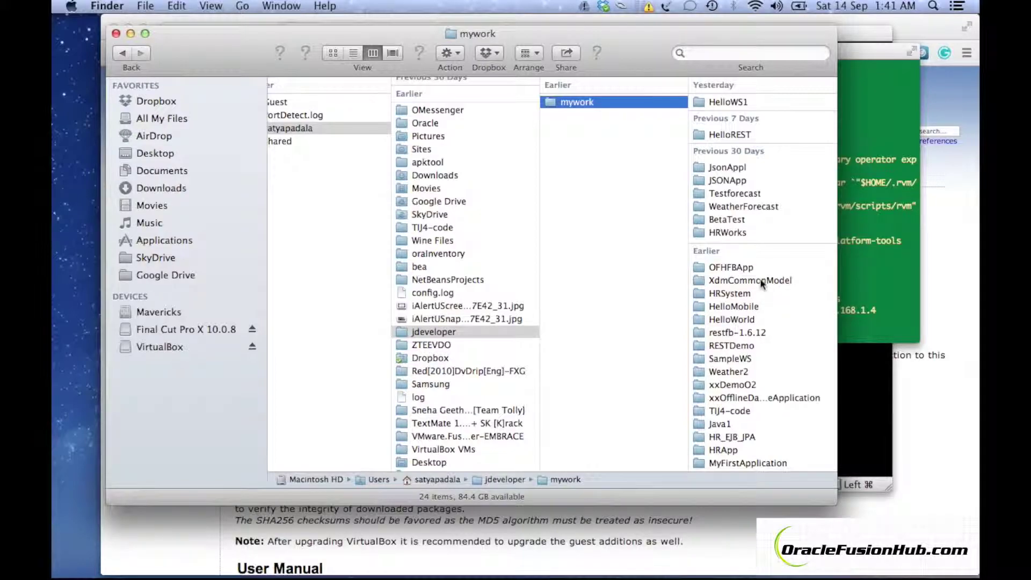
pyautogui.click(750, 320)
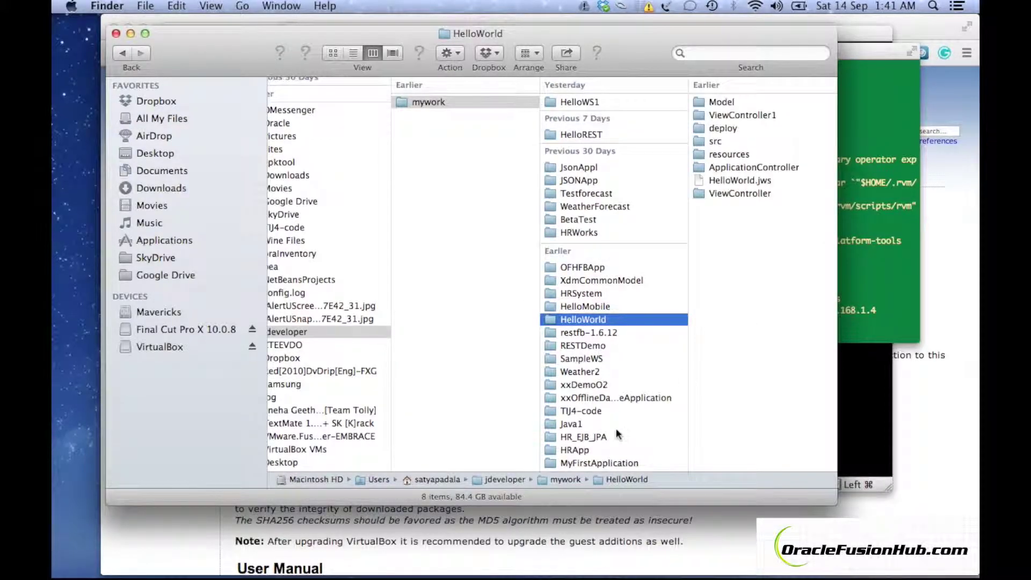
pyautogui.click(575, 450)
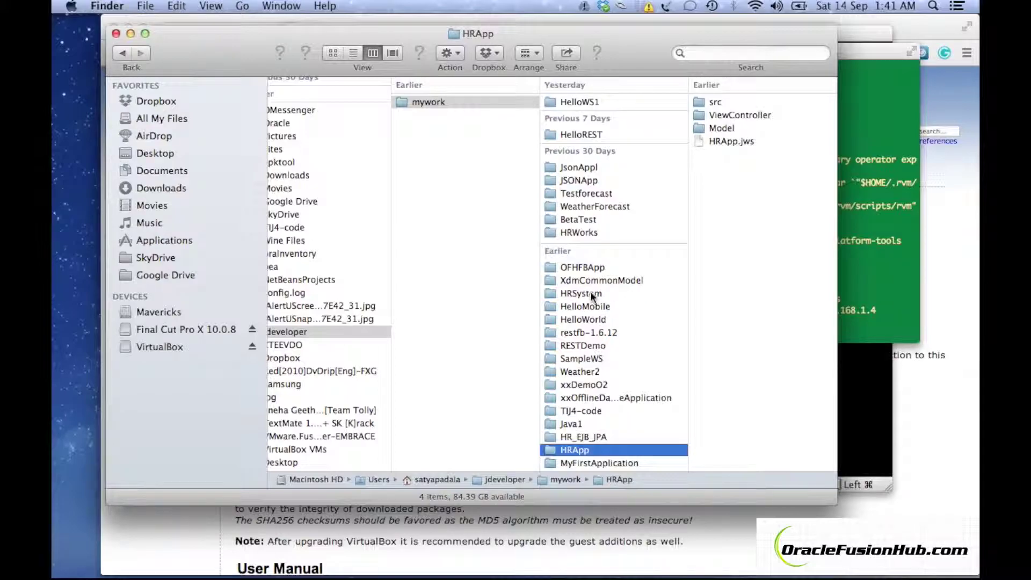
pyautogui.click(600, 319)
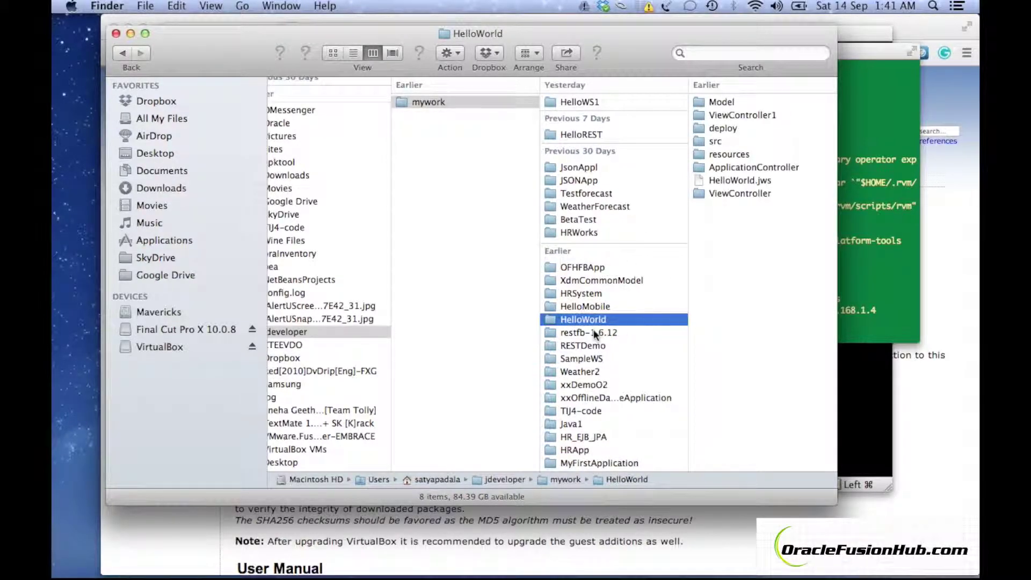
pyautogui.click(741, 127)
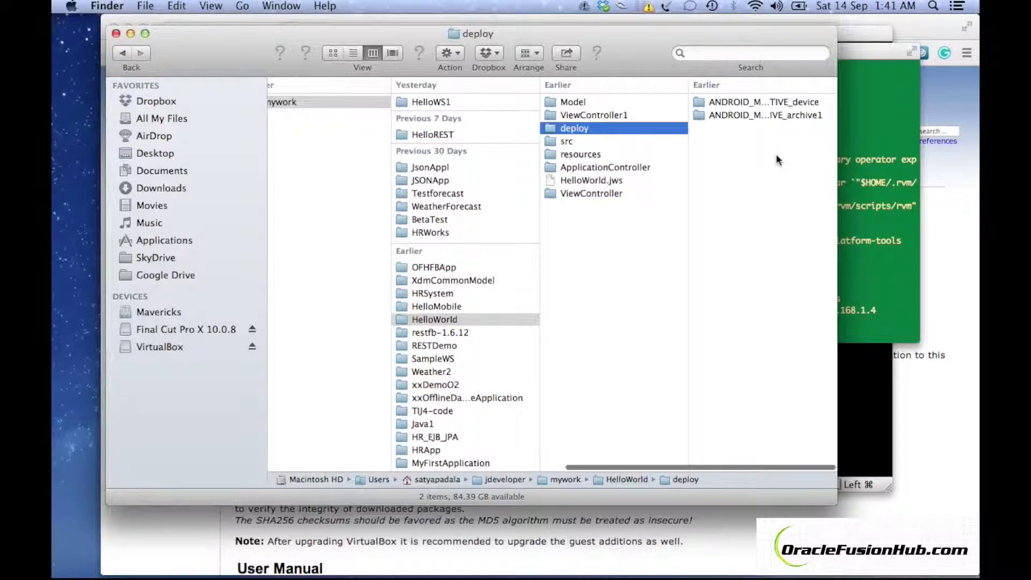
pyautogui.click(794, 112)
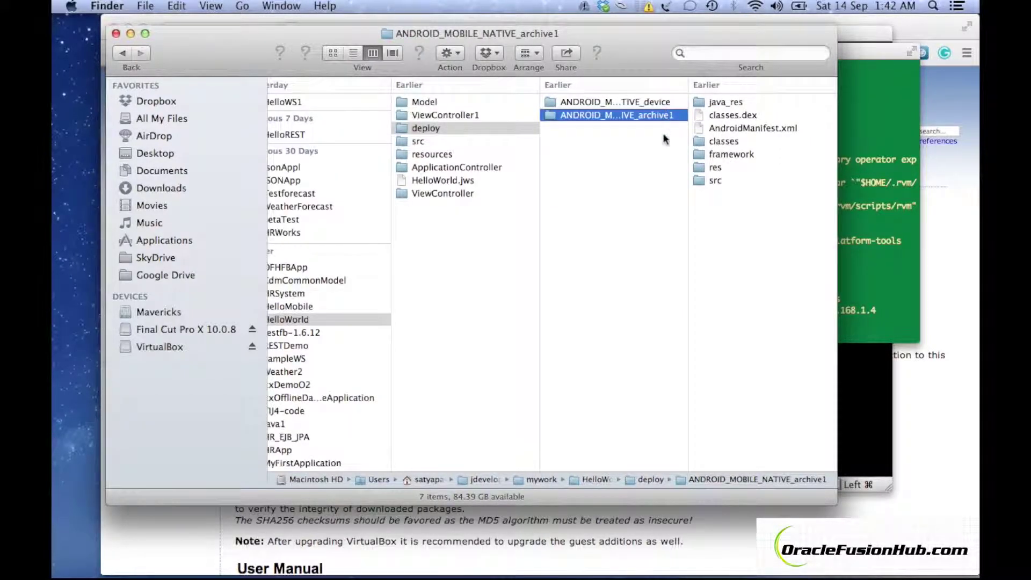
pyautogui.click(630, 102)
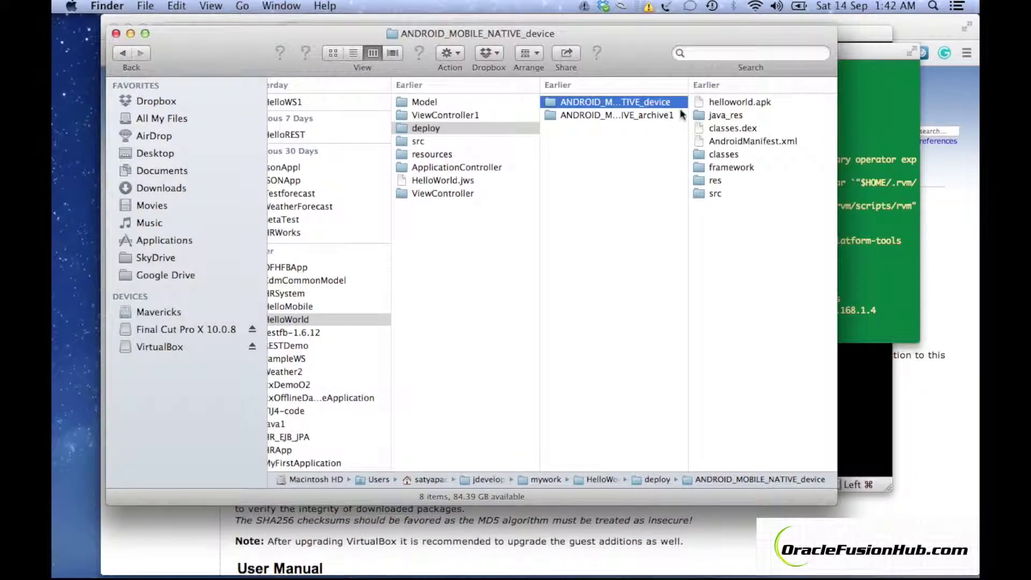
pyautogui.click(746, 102)
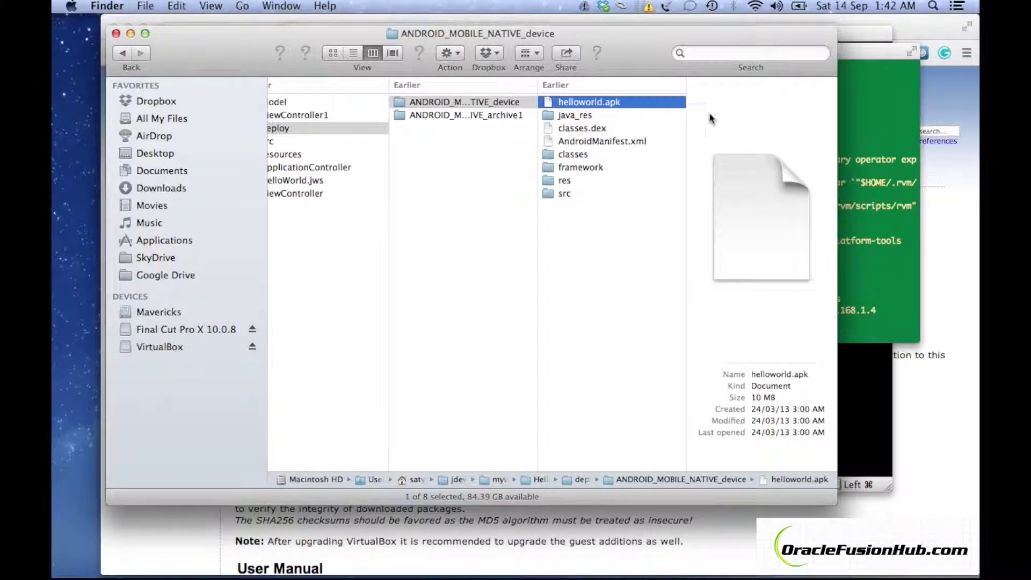
# Show the file information for helloworld.apk and copy the path of its containing folder.
pyautogui.rightClick(605, 102)
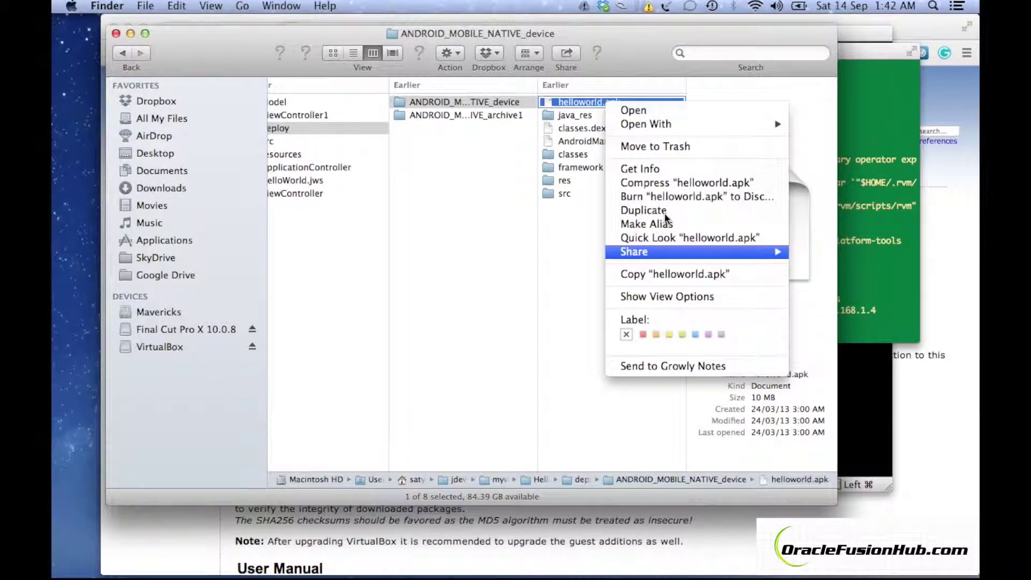
pyautogui.click(650, 169)
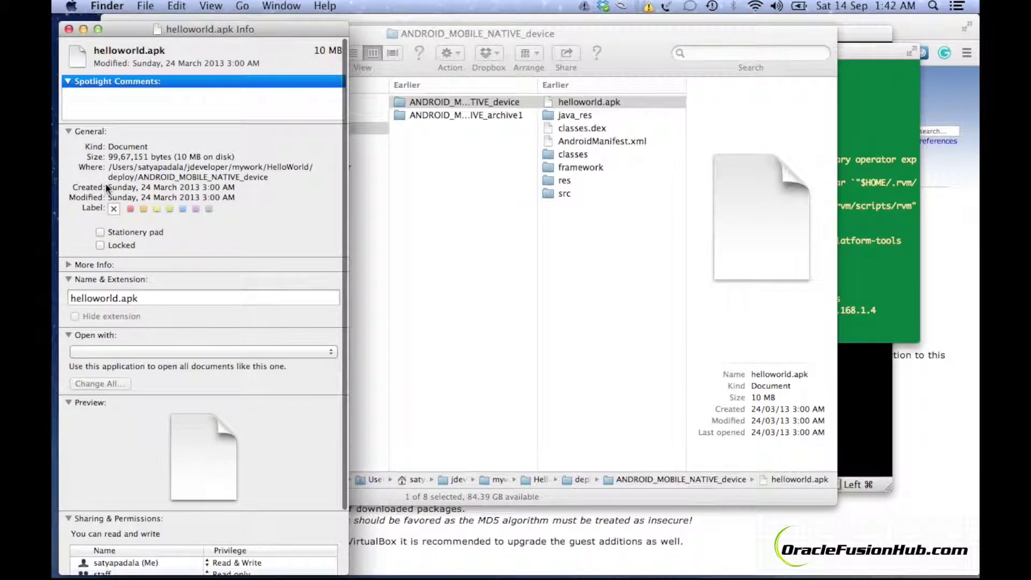
pyautogui.moveTo(109, 167); pyautogui.dragTo(209, 192)
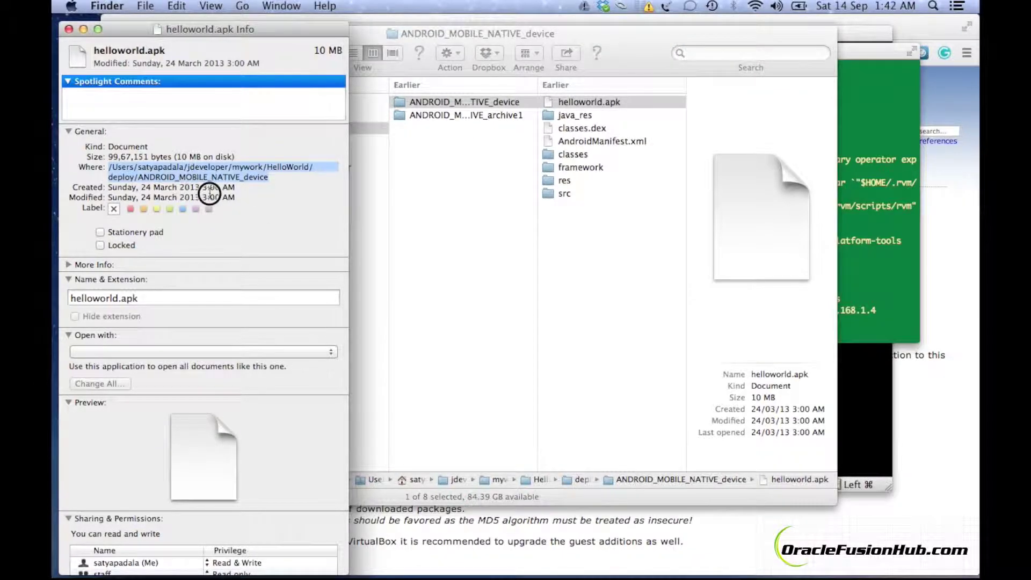
pyautogui.tripleClick(276, 173)
pyautogui.press('super+c')
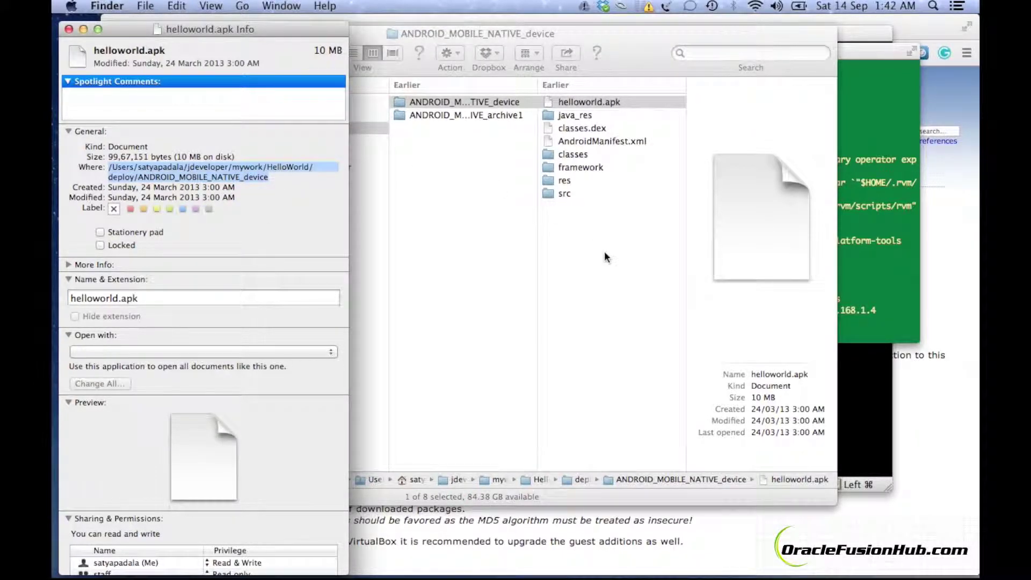
# Switch to Terminal and try to install helloworld.apk with ./adb install, using the copied folder path followed by /helloworld.apk.
pyautogui.click(856, 233)
pyautogui.press('Up')
pyautogui.press('Up')
pyautogui.press('Up')
pyautogui.press('Up')
pyautogui.press('Up')
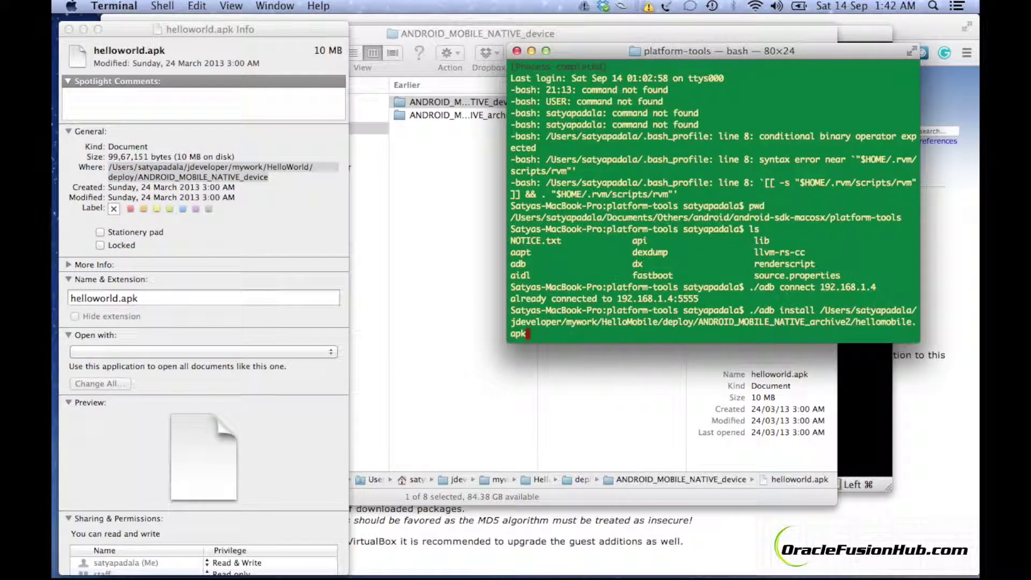
pyautogui.press('Up')
pyautogui.press('Up')
pyautogui.press('Up')
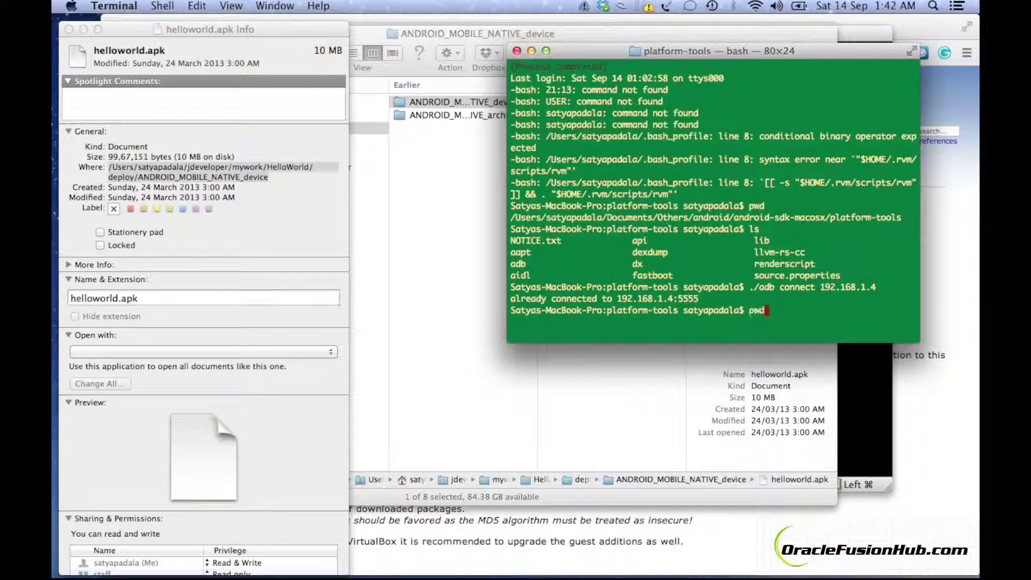
pyautogui.press('BackSpace')
pyautogui.press('BackSpace')
pyautogui.press('BackSpace')
pyautogui.write('./adb install')
pyautogui.press('super+v')
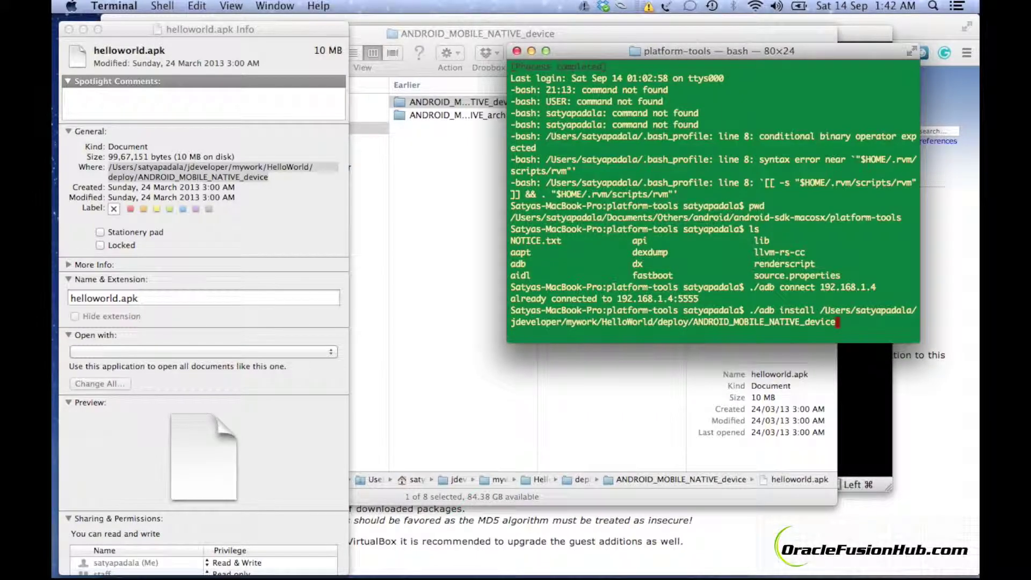
pyautogui.write('/helloworld.apk')
pyautogui.press('Return')
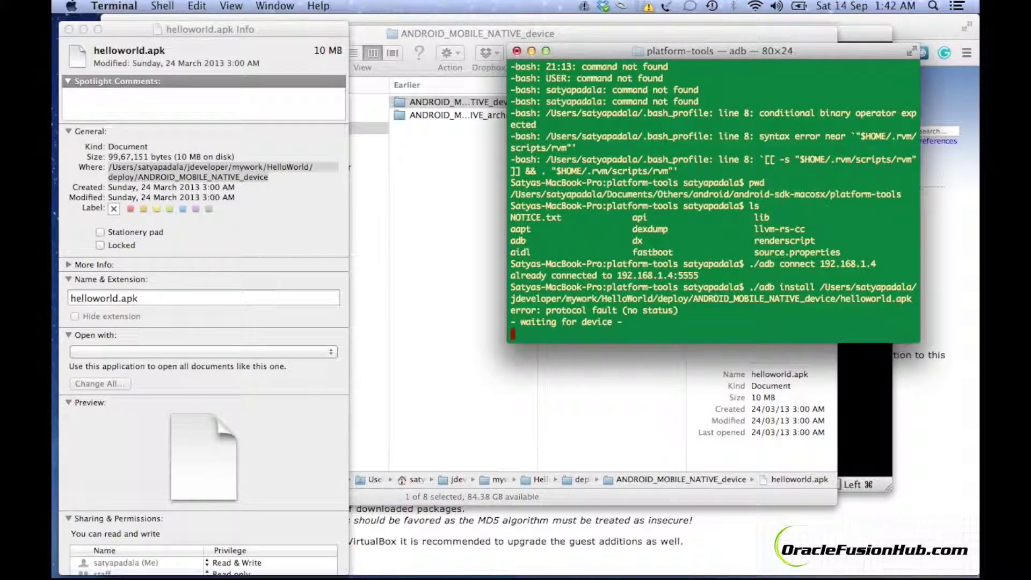
# Return to the Android VM, recheck the IP address in androVM Configuration, and save without rebooting.
pyautogui.click(859, 415)
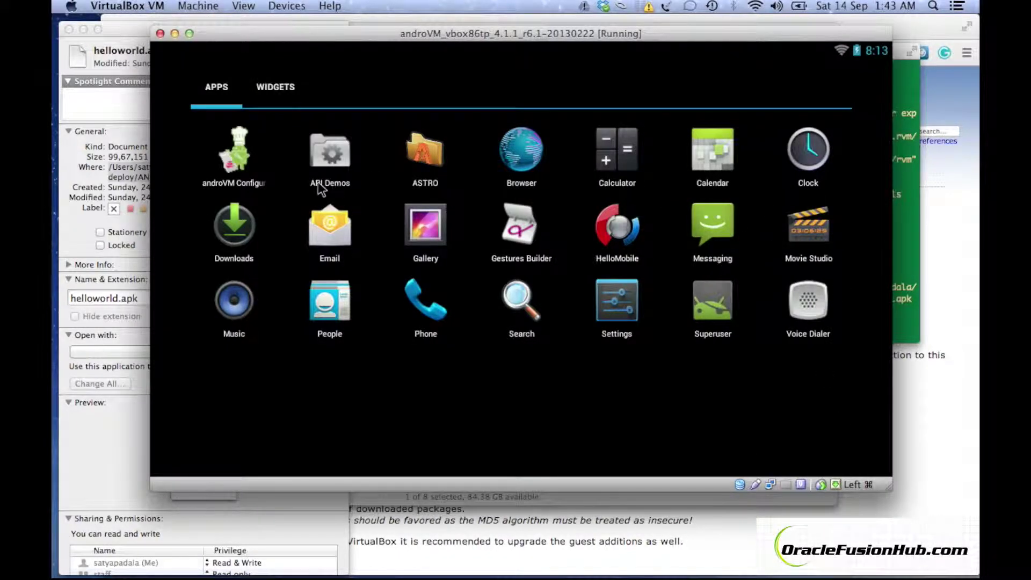
pyautogui.click(222, 160)
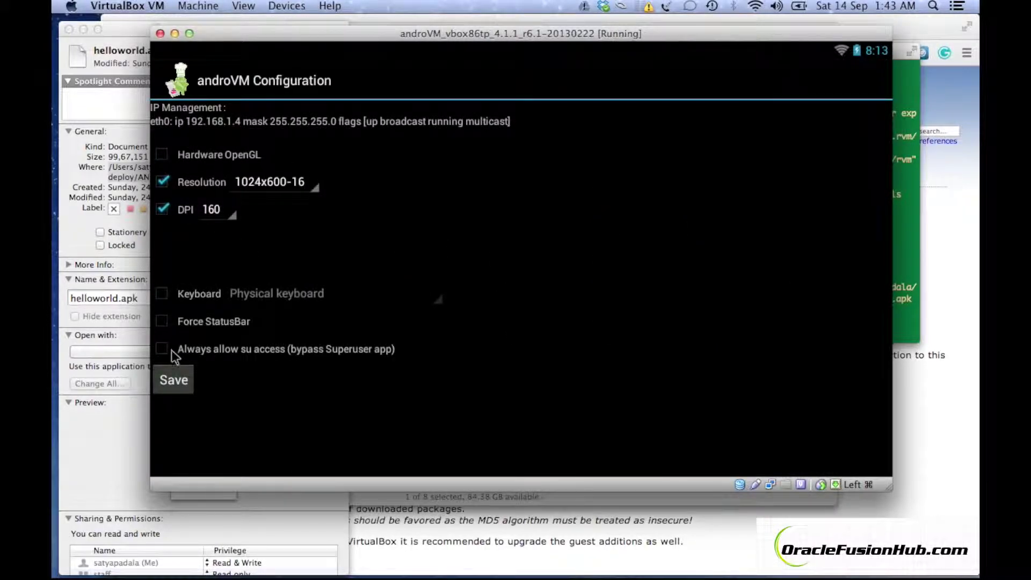
pyautogui.click(179, 381)
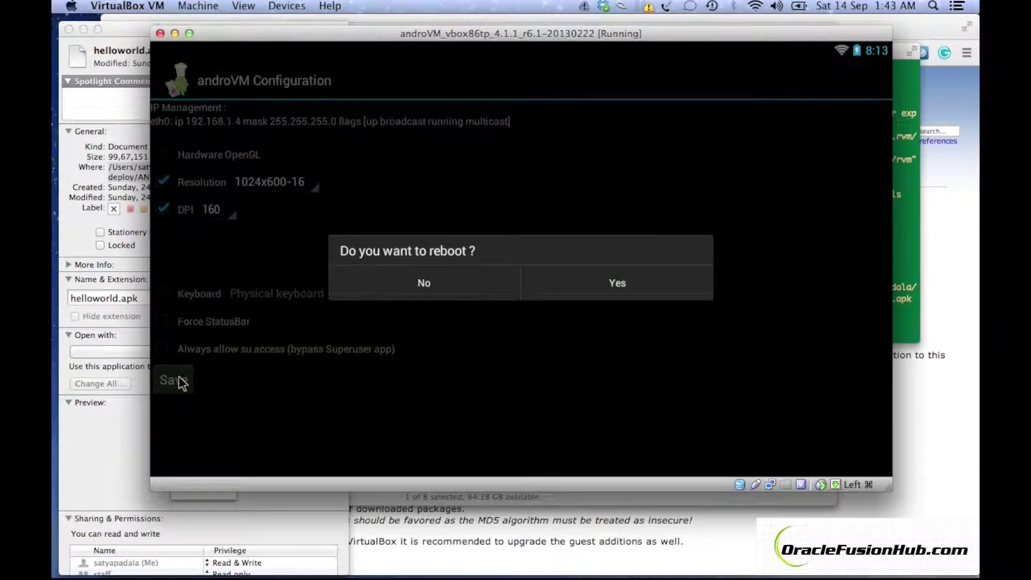
pyautogui.click(514, 284)
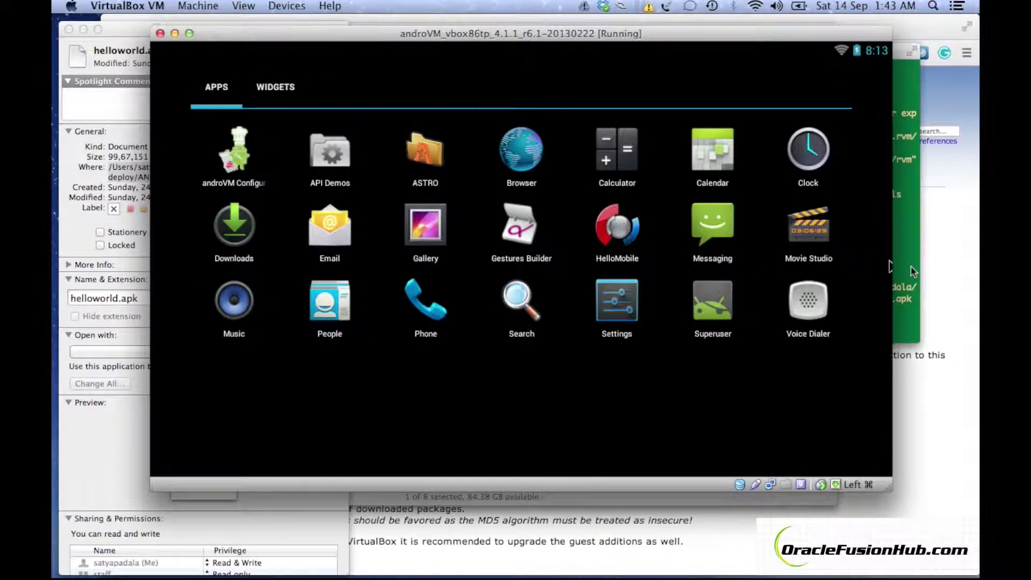
# Switch back to Terminal and abort the adb install that is waiting for a device.
pyautogui.click(911, 271)
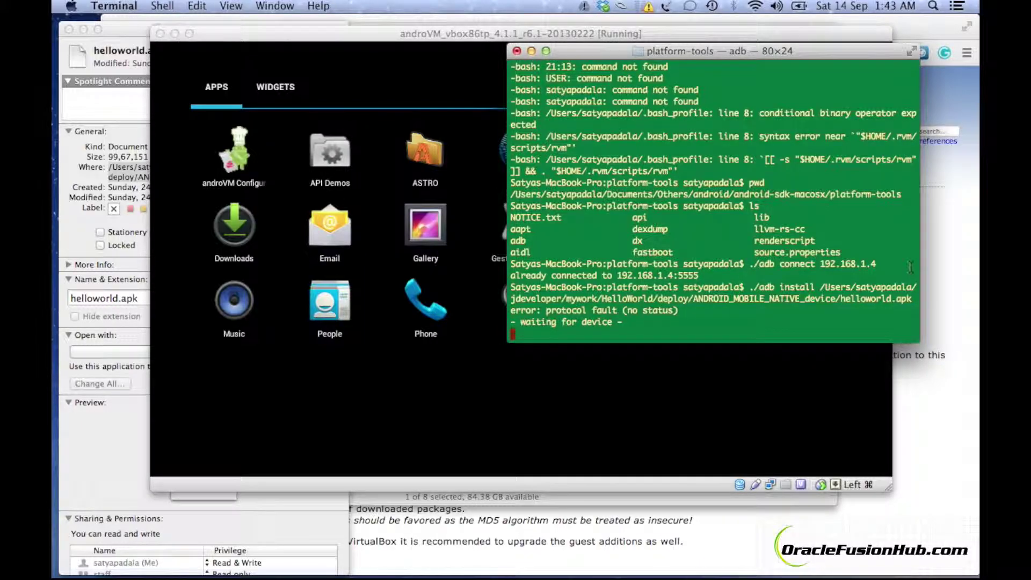
pyautogui.hotkey('ctrl', 'd')
pyautogui.hotkey('ctrl', 'c')
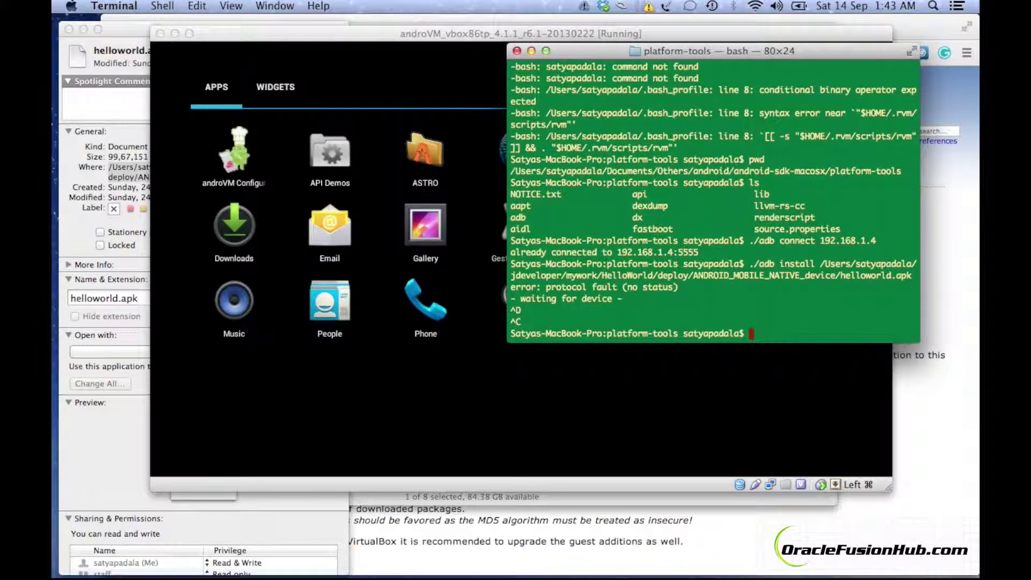
# Recall the earlier connect command, change it to ./adb disconnect 192.168.1.4, and run it.
pyautogui.press('Up')
pyautogui.press('Up')
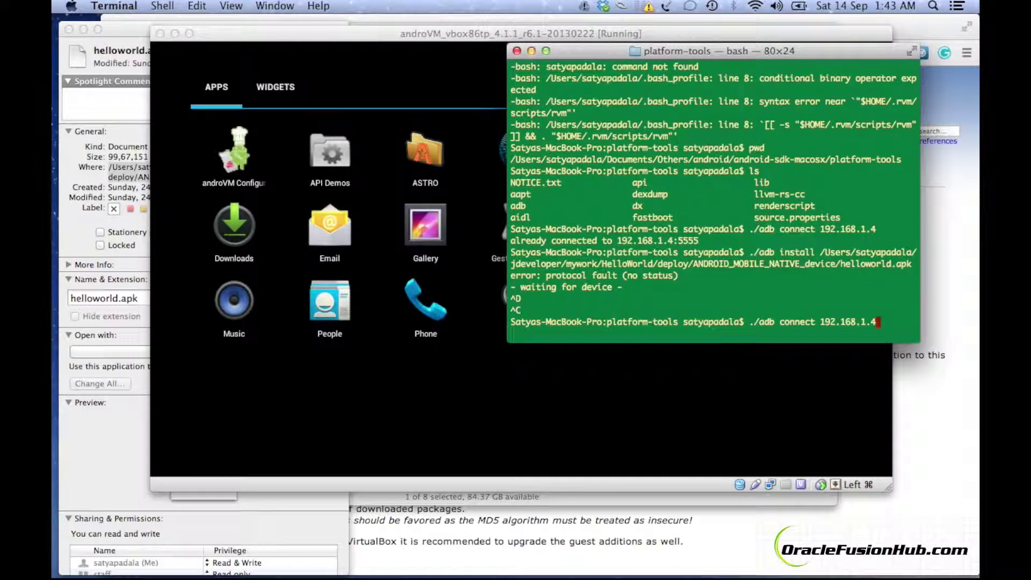
pyautogui.press('Left')
pyautogui.press('Left')
pyautogui.press('Left')
pyautogui.press('Left')
pyautogui.press('Left')
pyautogui.press('Left')
pyautogui.press('Left')
pyautogui.press('Left')
pyautogui.press('Left')
pyautogui.press('Left')
pyautogui.press('Left')
pyautogui.press('Left')
pyautogui.press('Left')
pyautogui.press('Left')
pyautogui.press('Left')
pyautogui.press('Left')
pyautogui.press('Left')
pyautogui.press('Left')
pyautogui.write('dis')
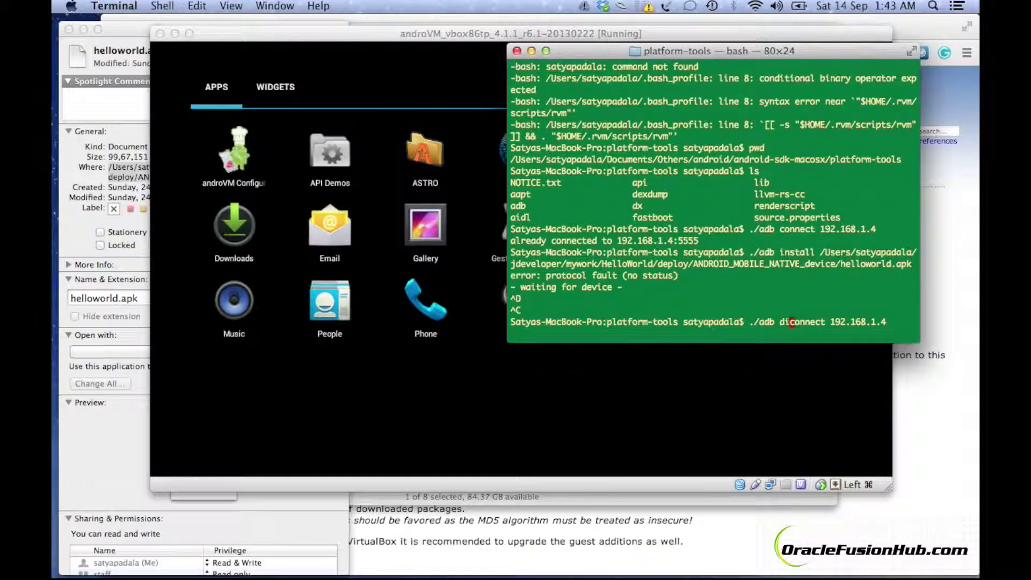
pyautogui.press('Return')
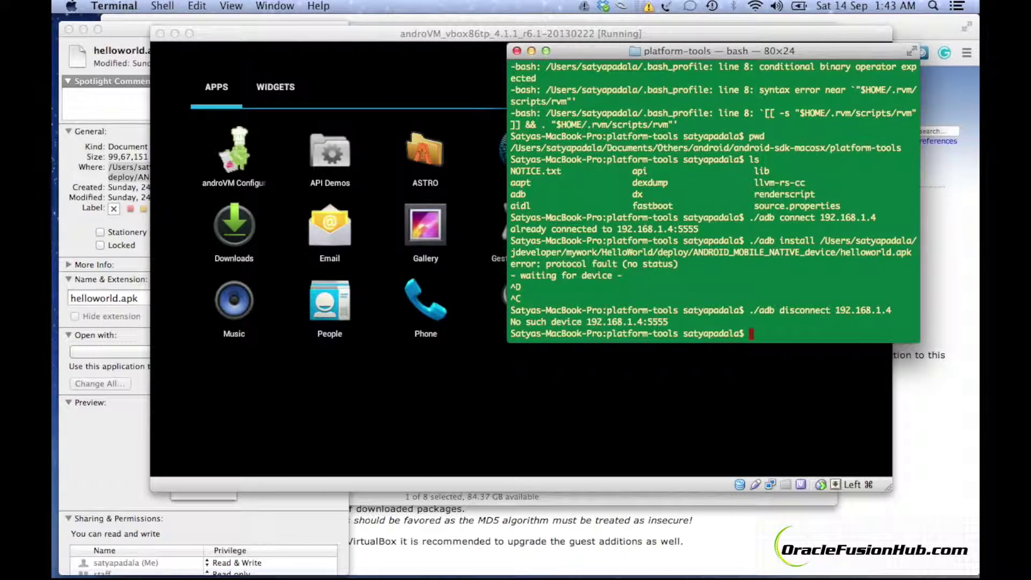
# Reconnect to the Android VM by rerunning ./adb connect 192.168.1.4 from the command history.
pyautogui.press('Up')
pyautogui.press('Up')
pyautogui.press('Up')
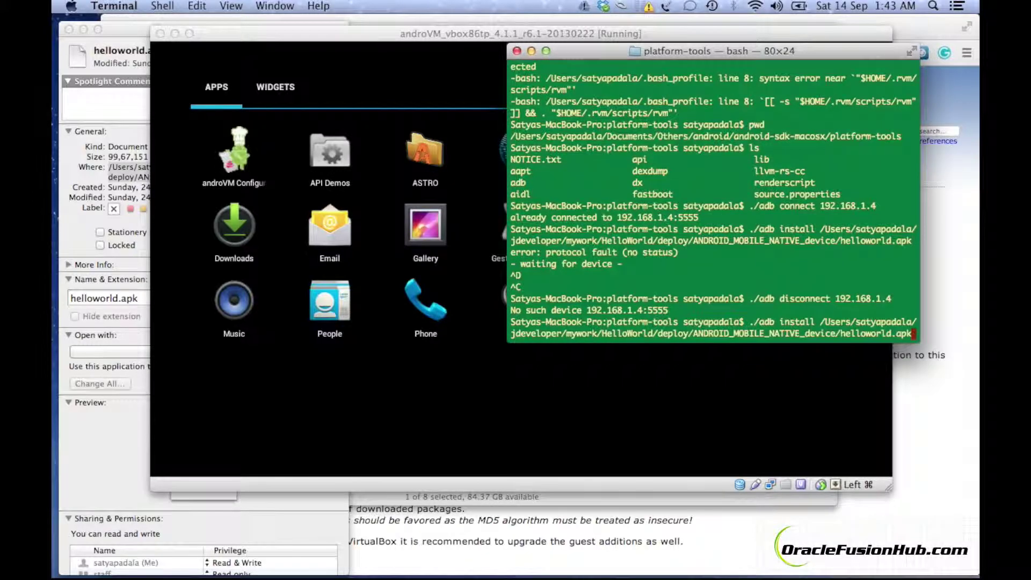
pyautogui.press('Return')
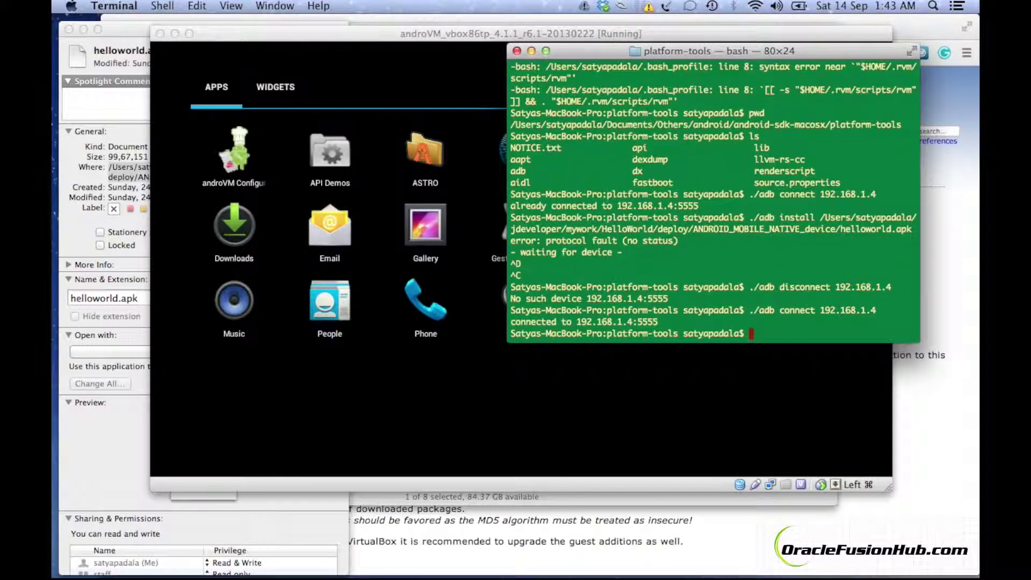
# Rerun the ./adb install command for helloworld.apk from the command history to install it on the VM.
pyautogui.press('Up')
pyautogui.press('Up')
pyautogui.press('Up')
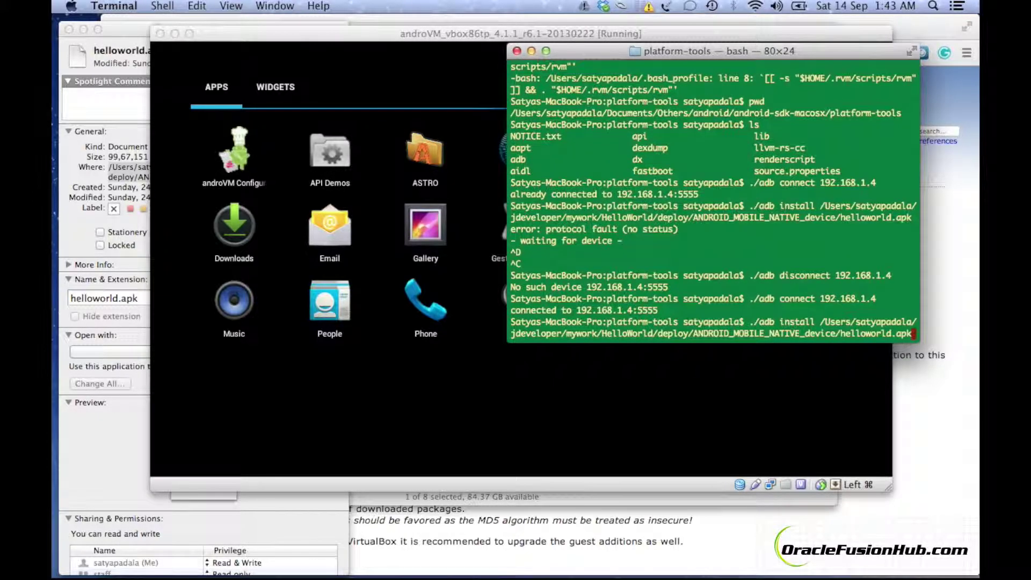
pyautogui.press('Return')
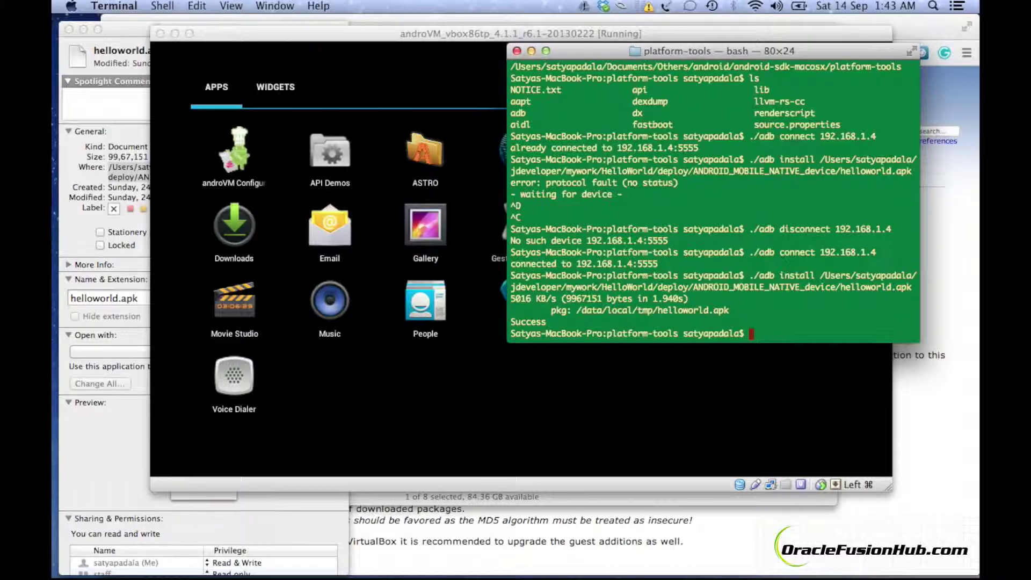
# Switch to the Android VM and launch the HelloWorld app from the list of installed apps.
pyautogui.click(572, 394)
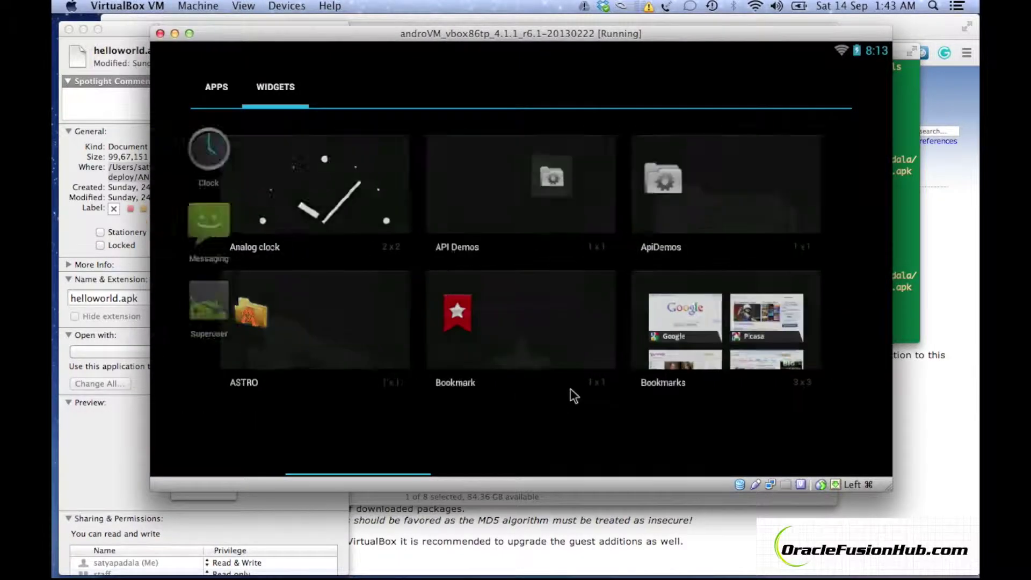
pyautogui.click(224, 89)
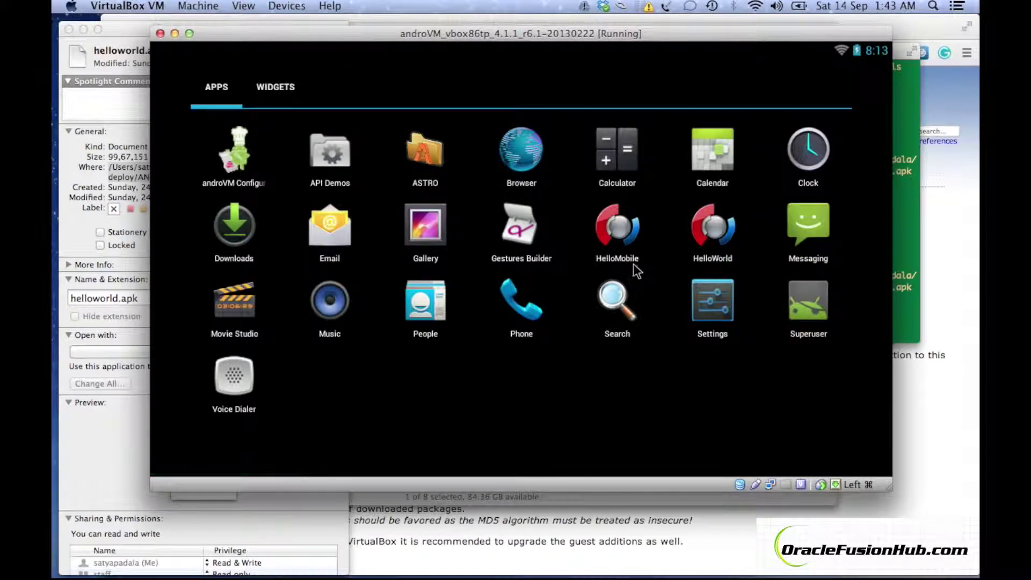
pyautogui.click(722, 228)
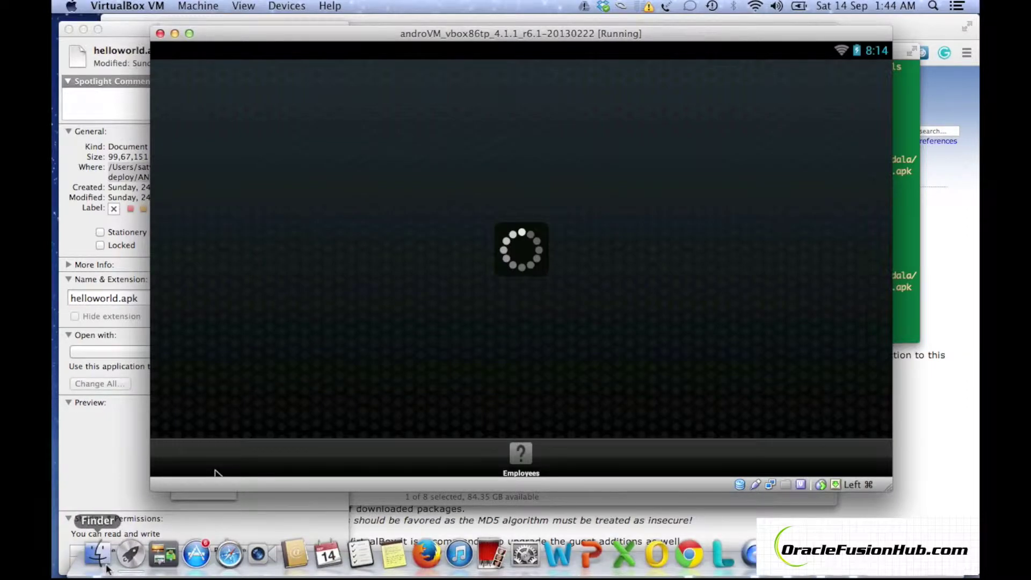
# Bring up Finder to review the location of helloworld.apk, and return to the Android VM.
pyautogui.click(104, 567)
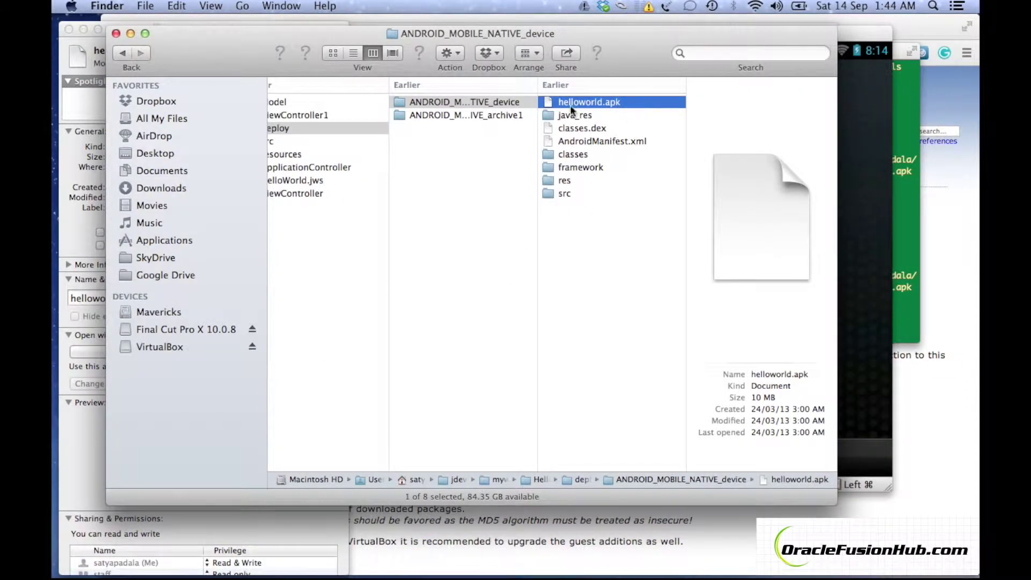
pyautogui.click(854, 149)
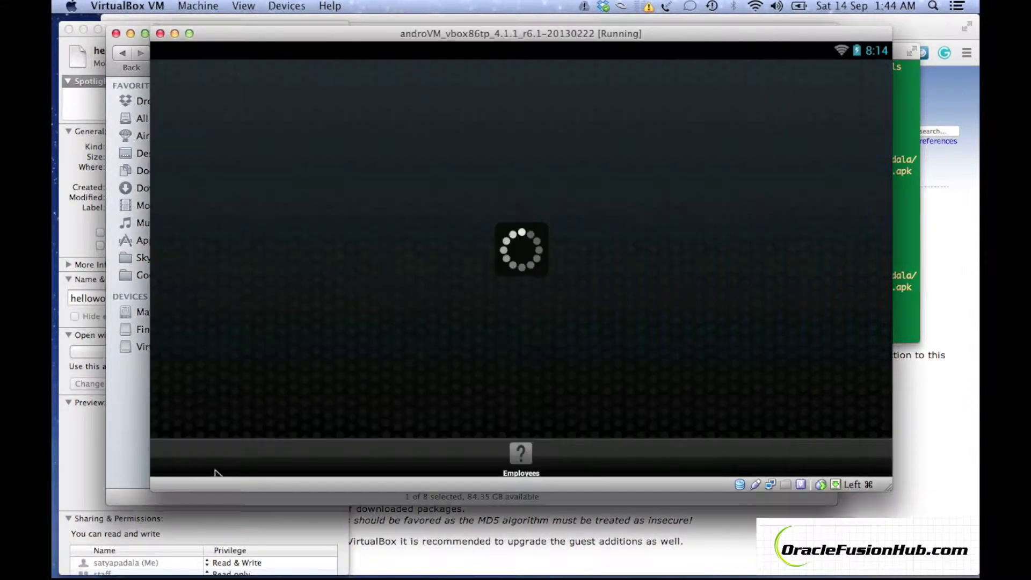